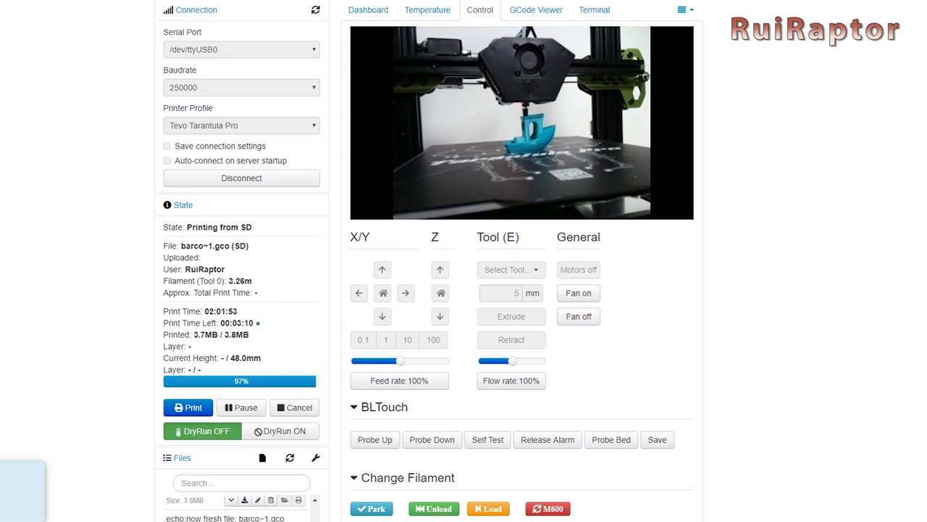
Show OctoPrint's temperature view: tool at 210.0 C, bed off, printer Operational.
click(368, 10)
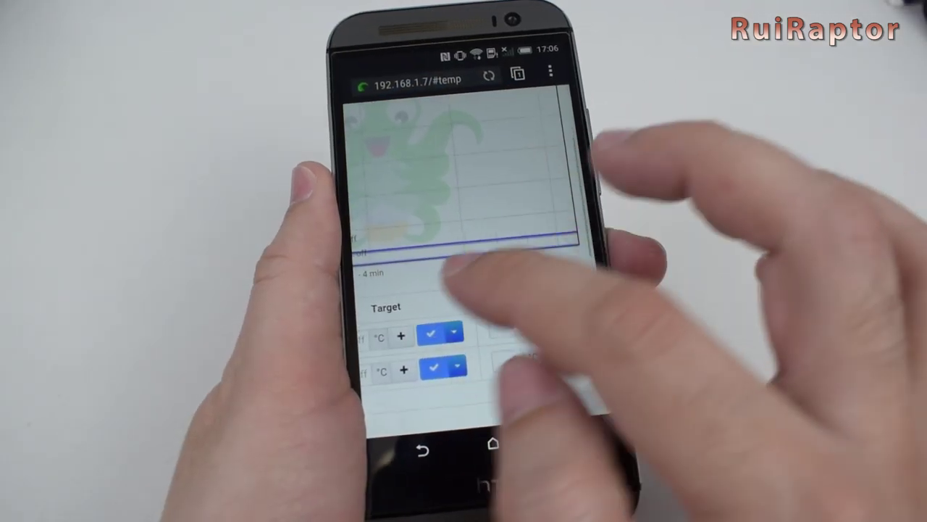
scroll(463, 304, left, 3)
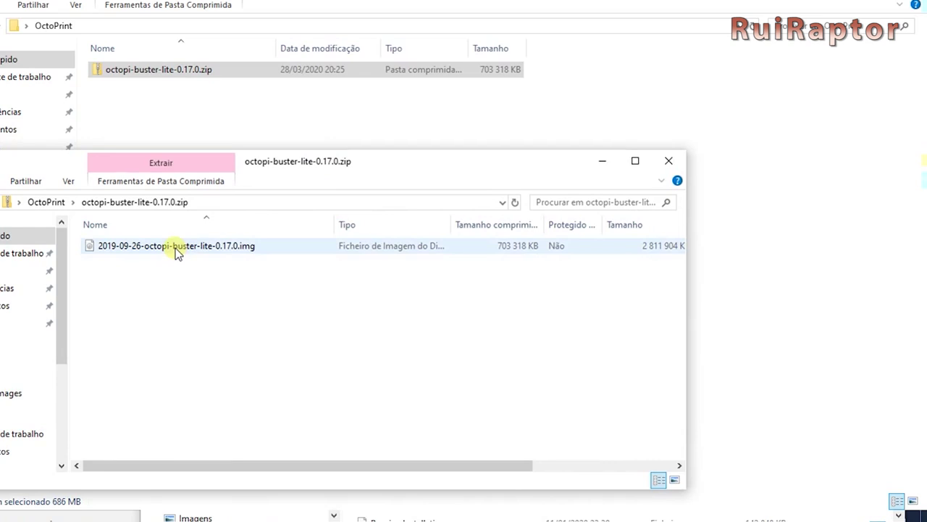
Extract 2019-09-26-octopi-buster-lite-0.17.0.img from the zip into the OctoPrint folder.
drag(176, 247, 221, 132)
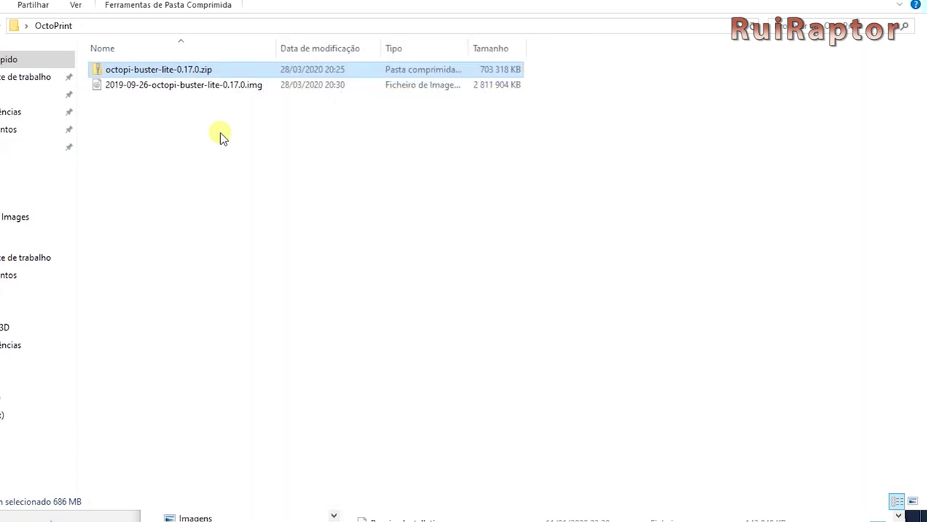
Flash the octopi .img image onto the 3.97 GB SDHC card with balenaEtcher.
click(220, 132)
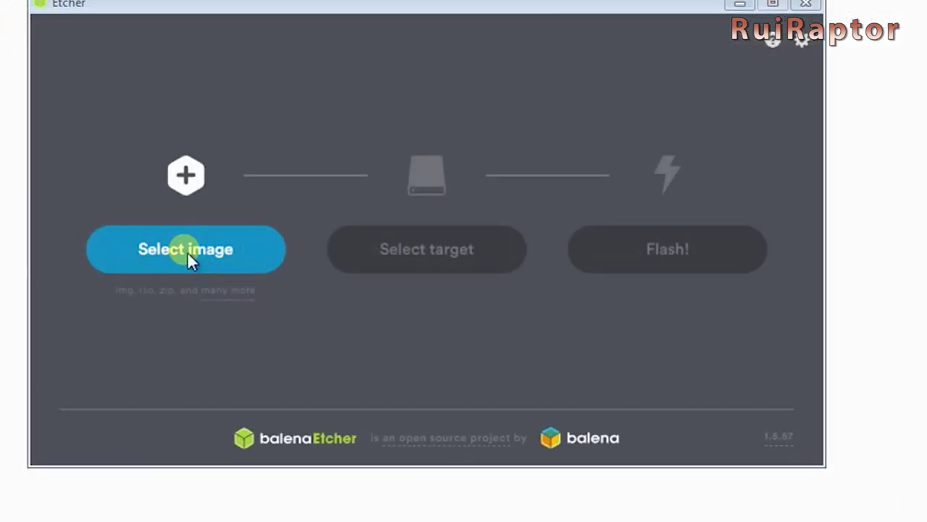
click(186, 252)
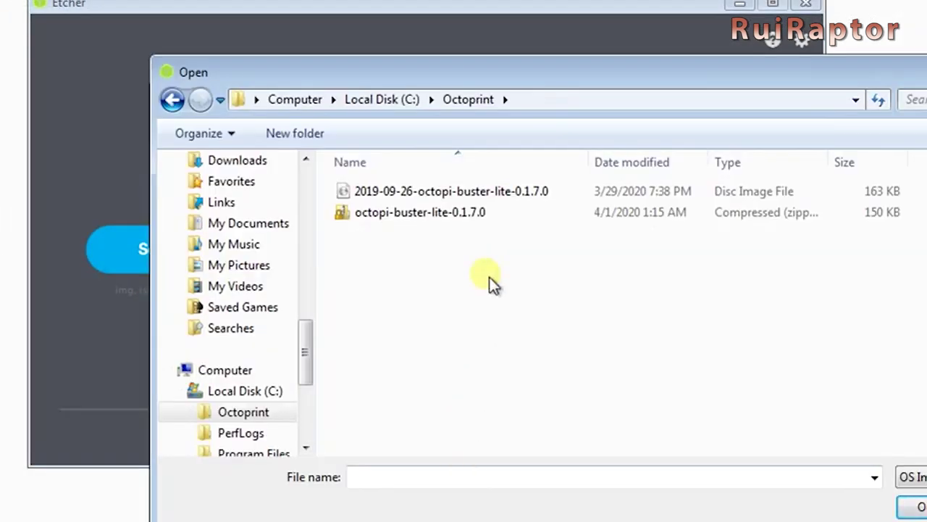
click(500, 192)
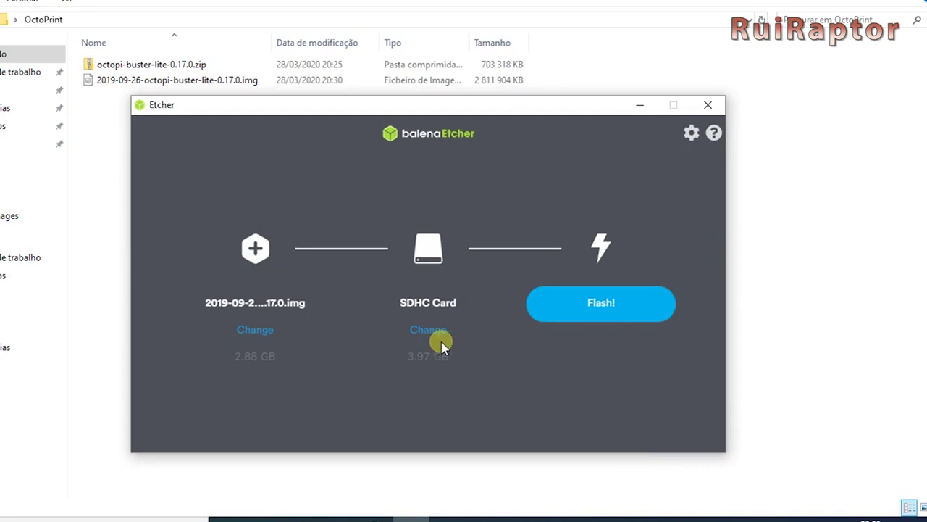
click(621, 316)
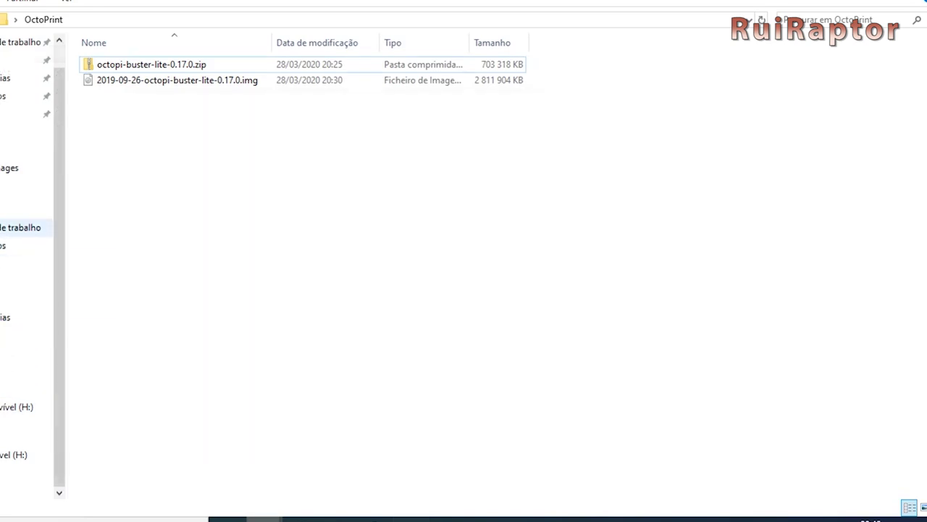
Browse the boot (F:) drive from This PC down to octopi-wpa-supplicant.txt.
click(26, 209)
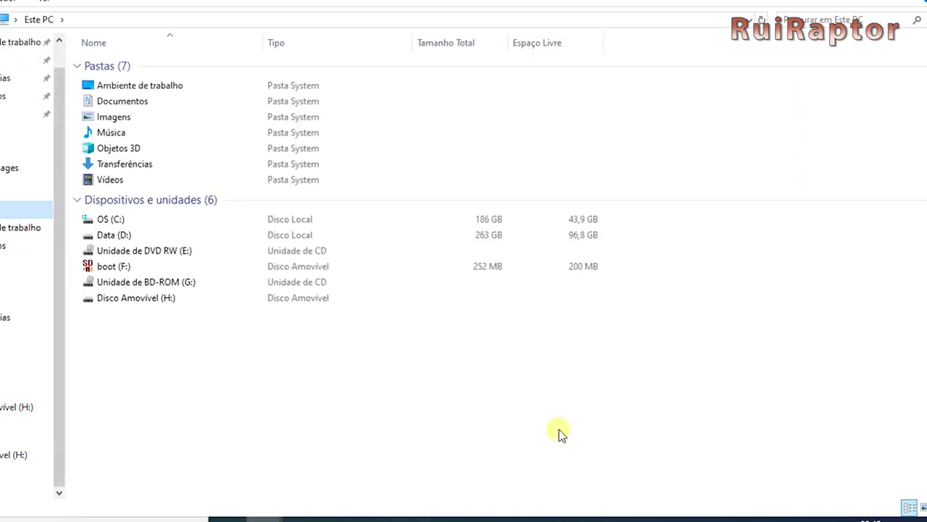
double_click(109, 265)
scroll(127, 268, down, 1)
scroll(304, 275, down, 4)
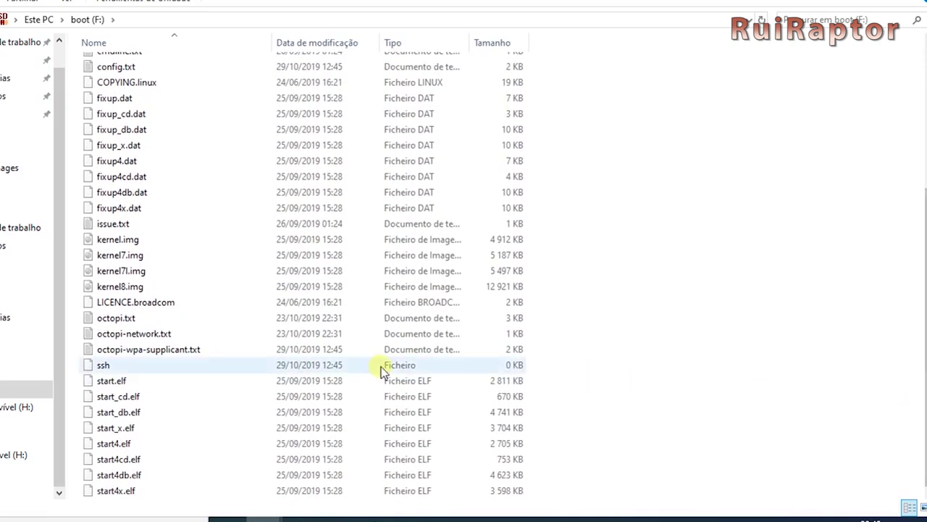
Open octopi-wpa-supplicant.txt and replace the SSID and password placeholders with the Wi-Fi name and password.
double_click(221, 352)
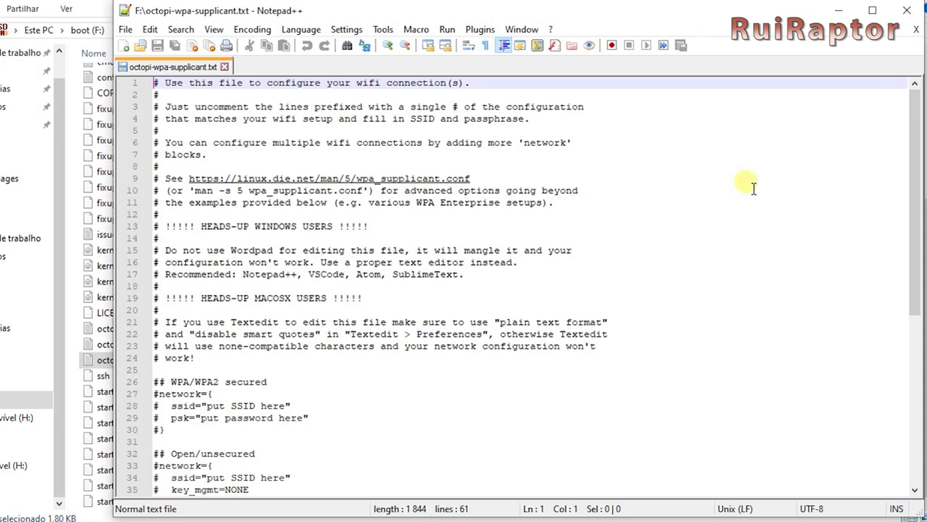
drag(912, 151, 916, 212)
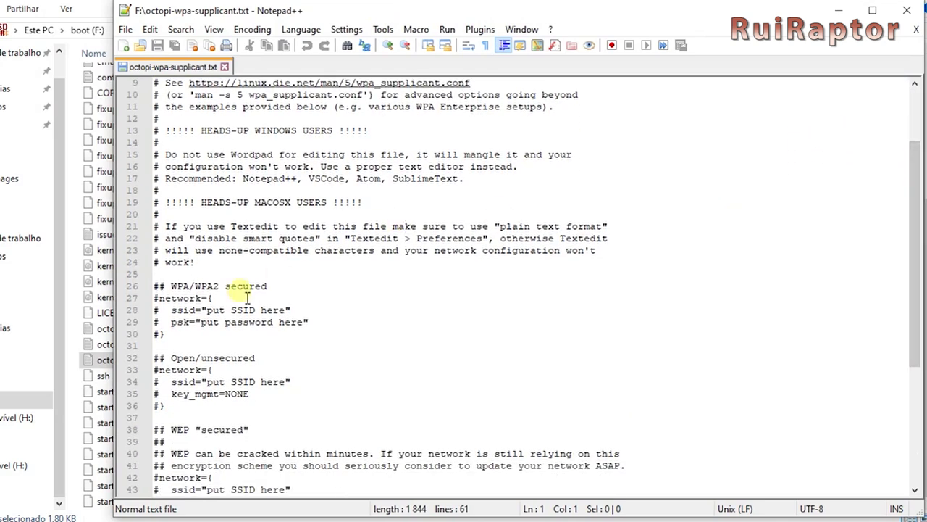
drag(268, 287, 168, 292)
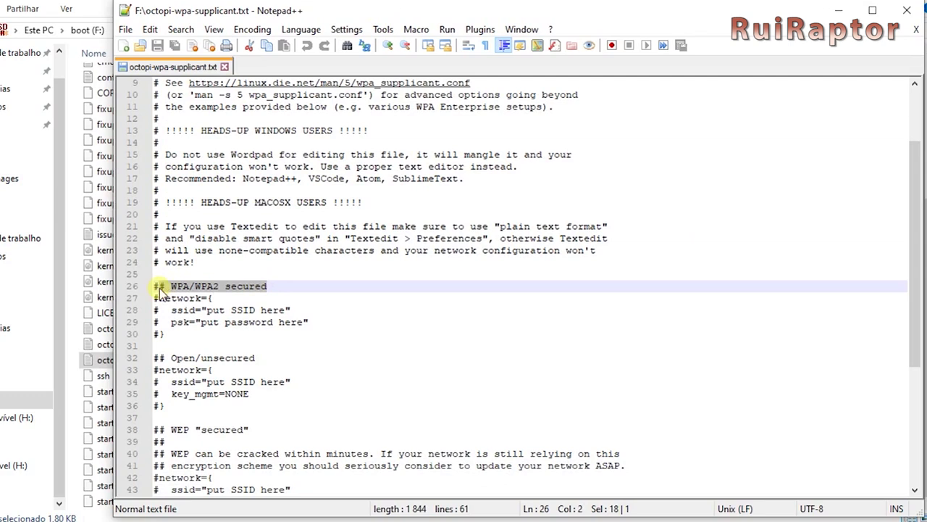
drag(288, 311, 215, 313)
text(RuiRapto)
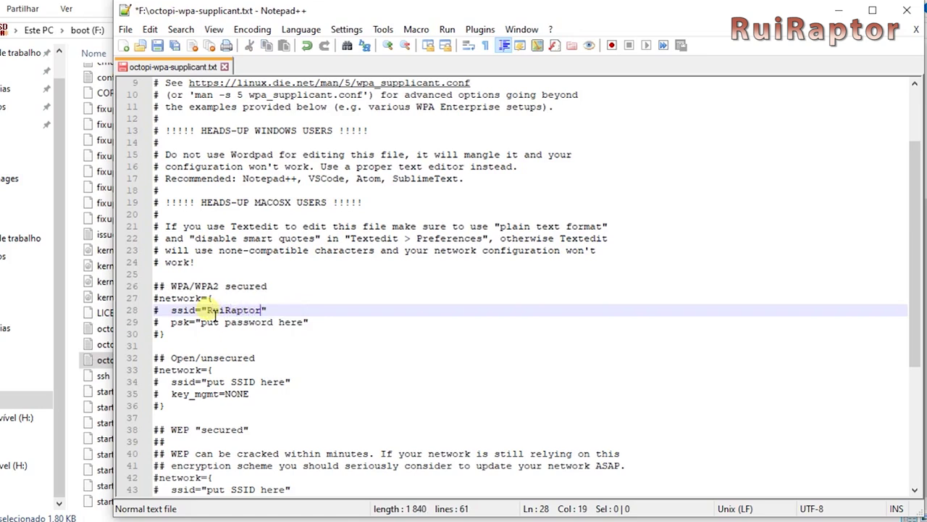
text(r Wifi)
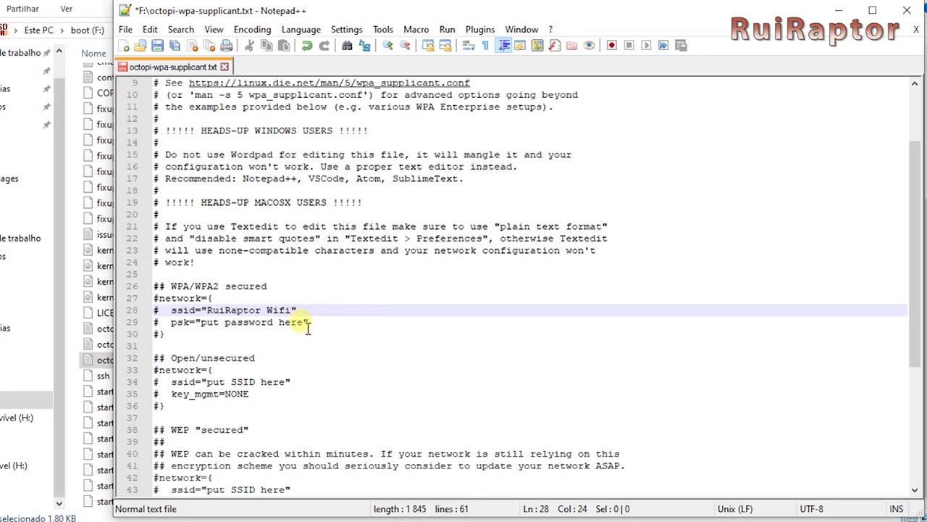
drag(305, 325, 208, 328)
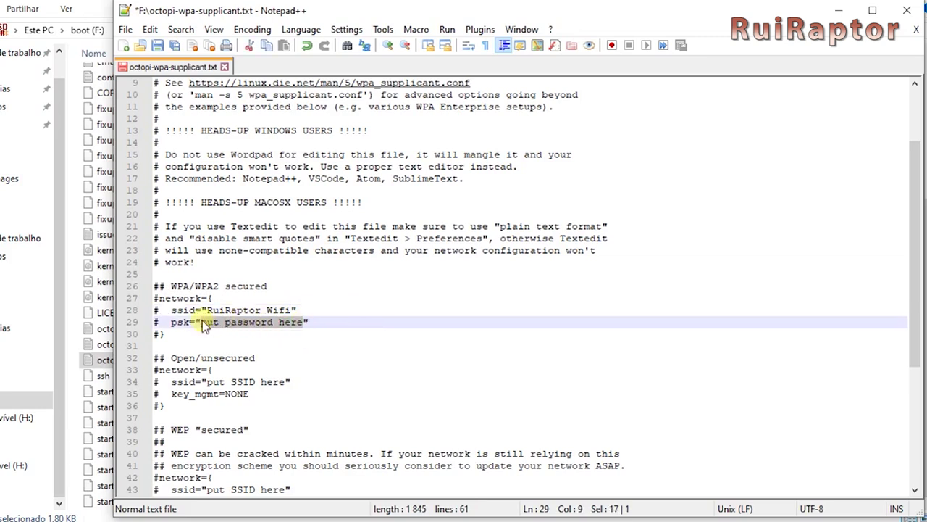
text(12345)
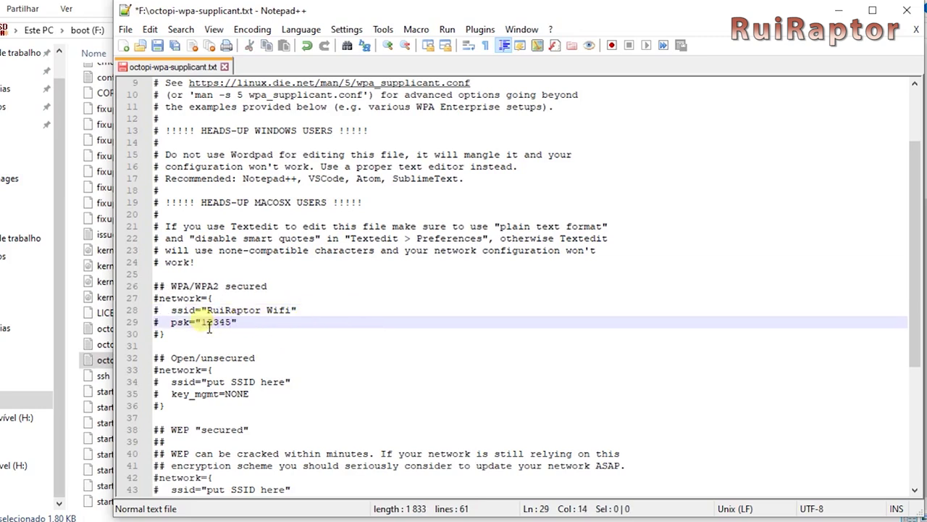
Remove the leading # from the network, ssid and psk lines of the WPA/WPA2 block.
click(159, 310)
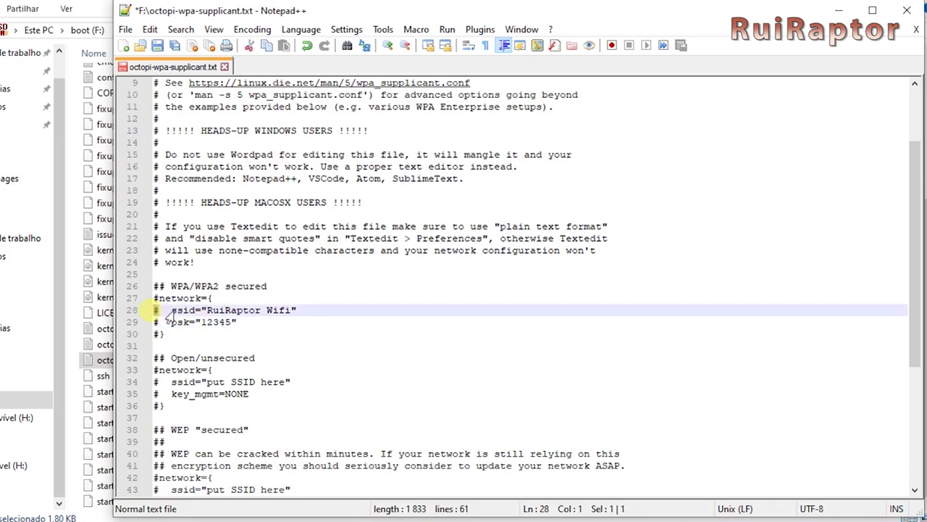
key(BackSpace)
drag(160, 298, 154, 335)
key(Delete)
key(Delete)
key(Delete)
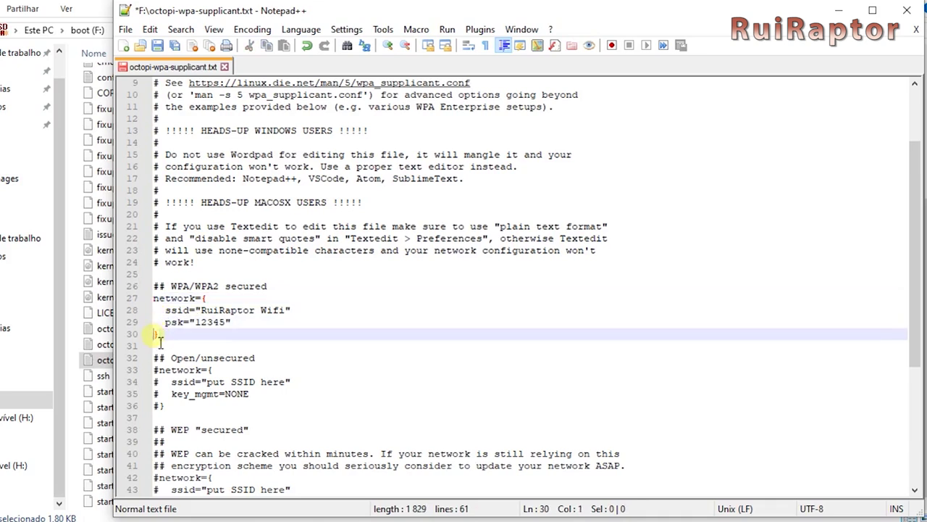
Add a scan_ssid=1 line after the psk line and save the file.
click(343, 480)
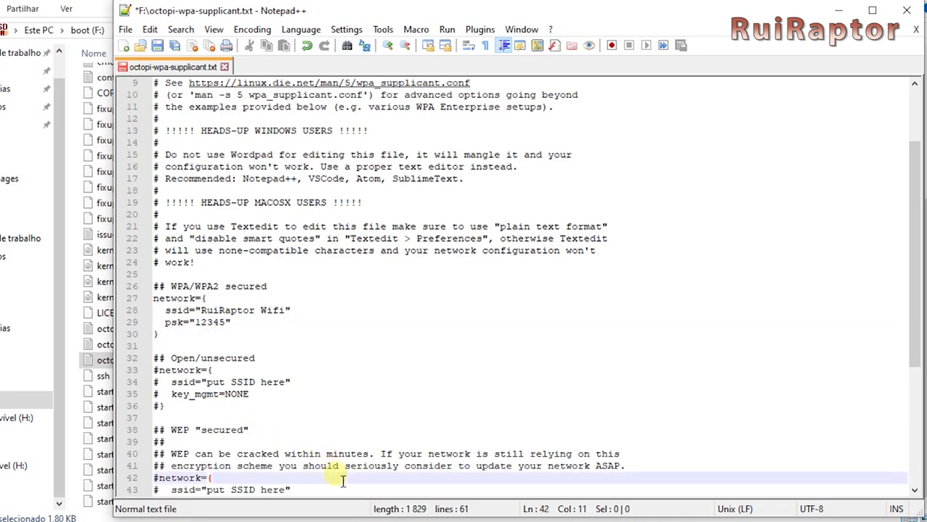
click(242, 325)
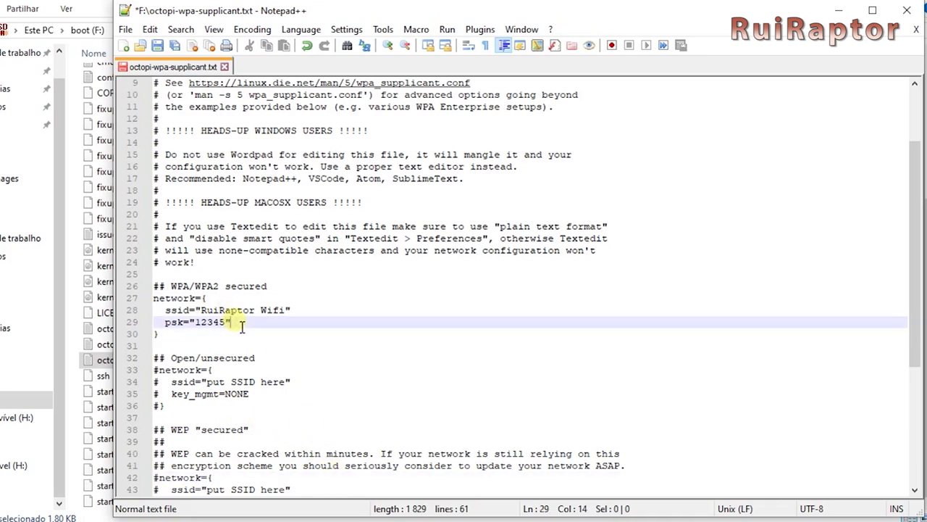
key(Return)
text(scan)
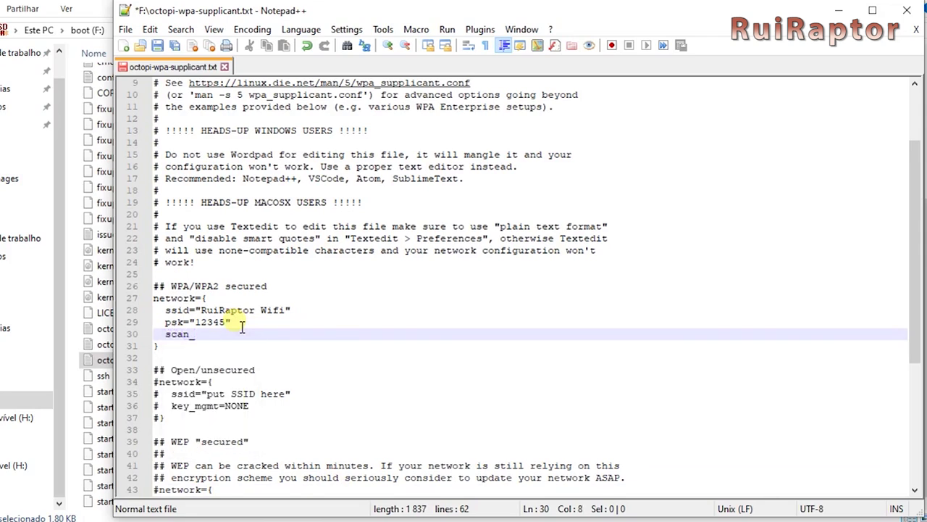
text(_ssid=1)
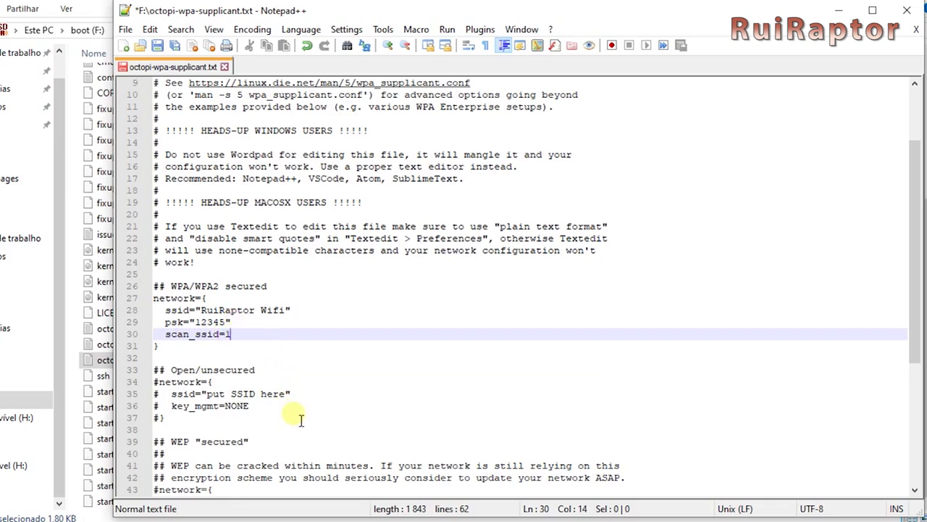
key(ctrl+s)
Change line 52 from country=GB to country=PT and delete the United Kingdom label.
drag(917, 215, 925, 353)
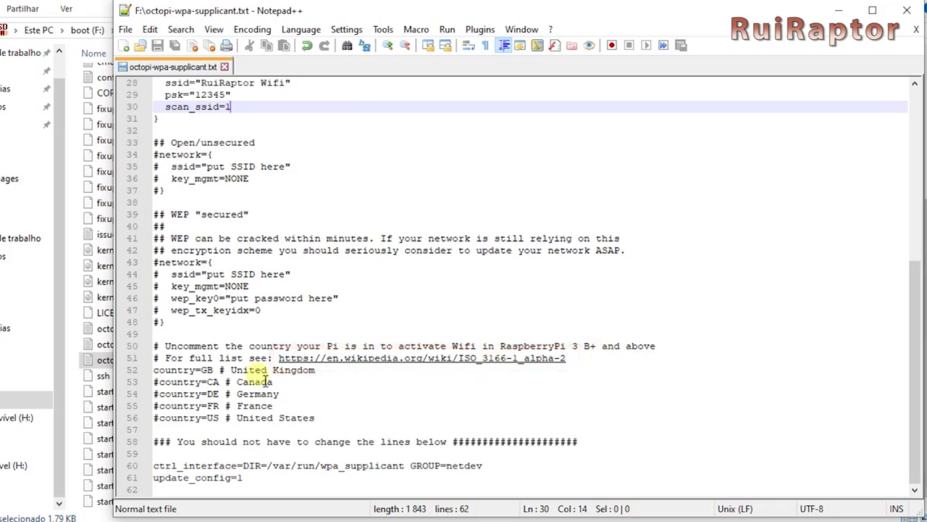
drag(214, 371, 204, 372)
text(PT)
drag(317, 370, 232, 370)
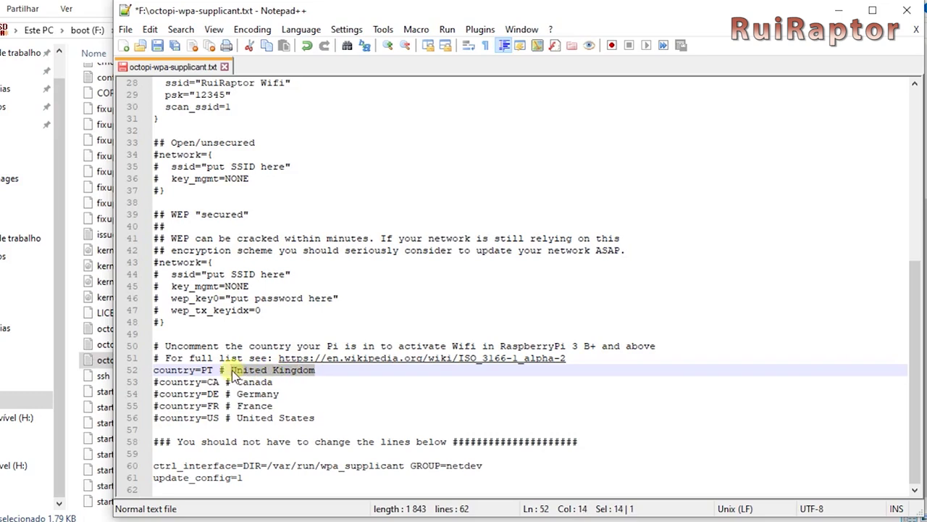
key(Delete)
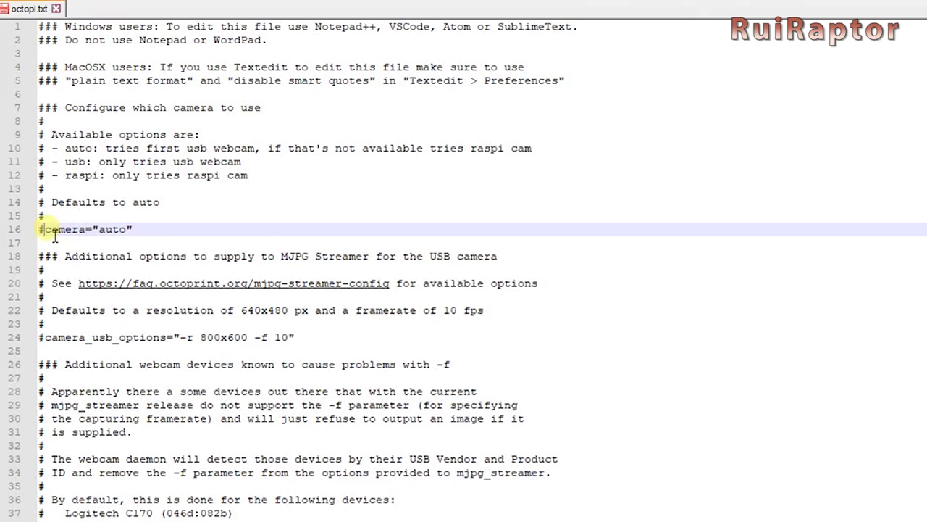
Uncomment the camera="auto" line in octopi.txt.
key(BackSpace)
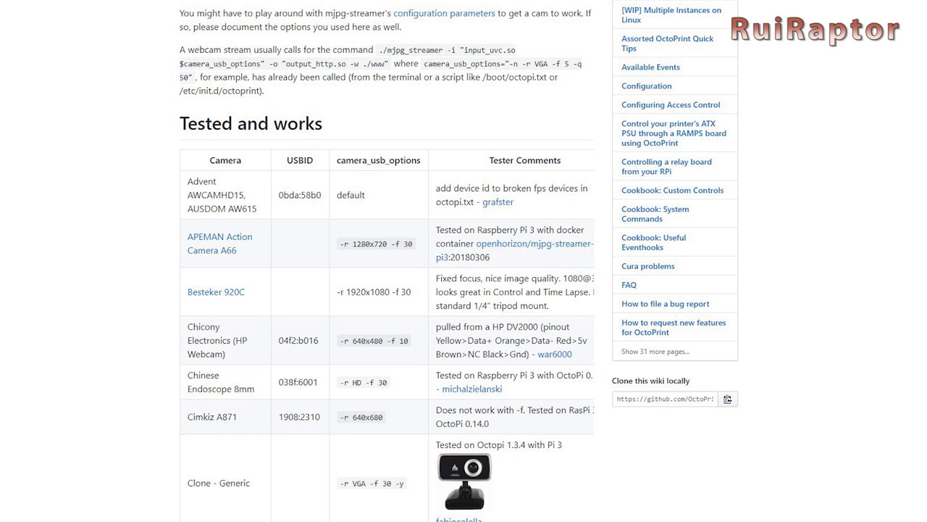
Set camera_raspi_options to -fps 15 and uncomment line 60.
scroll(296, 302, down, 2)
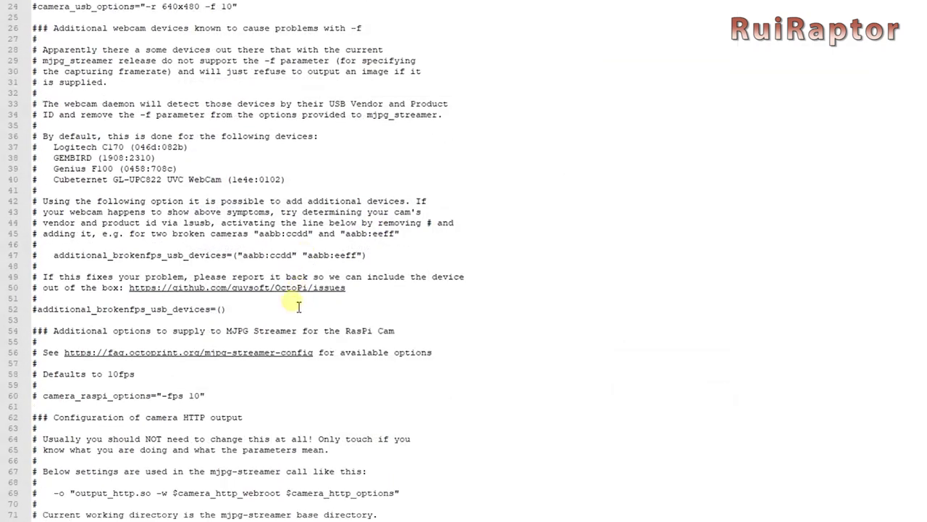
double_click(196, 395)
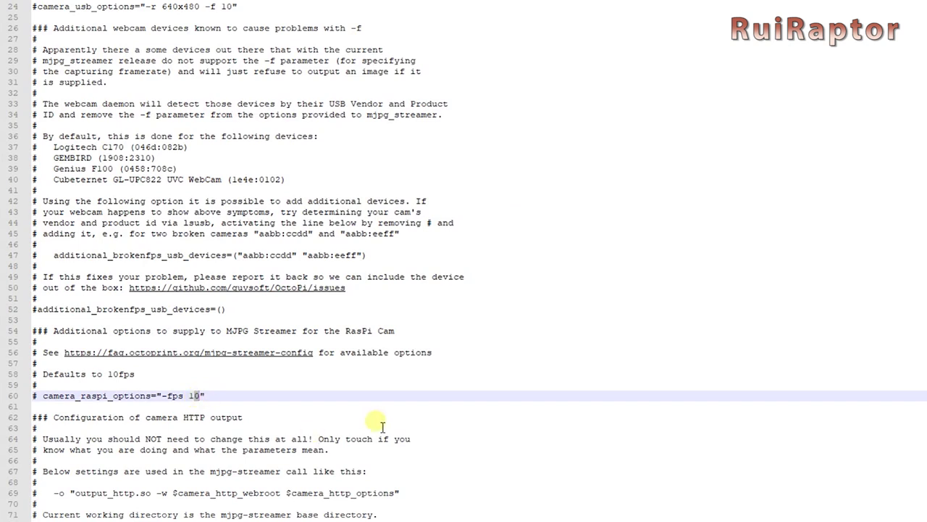
text(15)
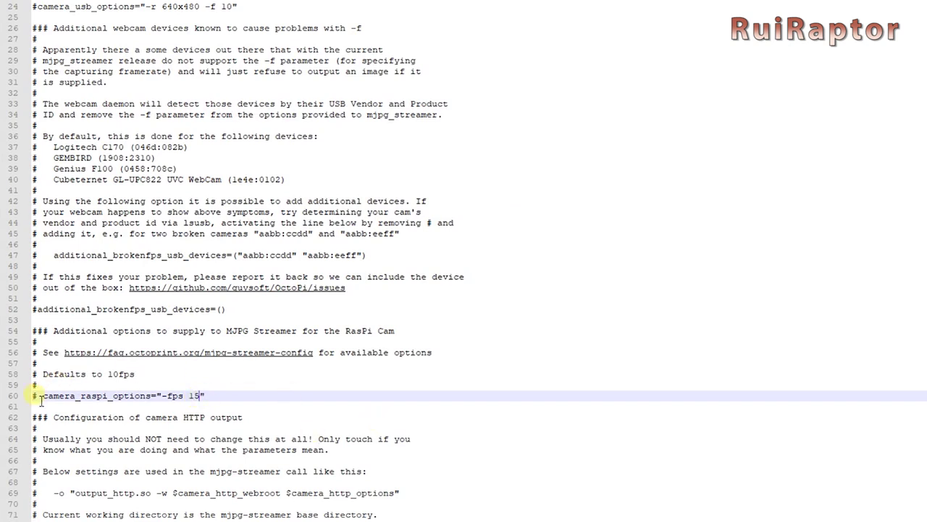
drag(42, 398, 32, 397)
key(Delete)
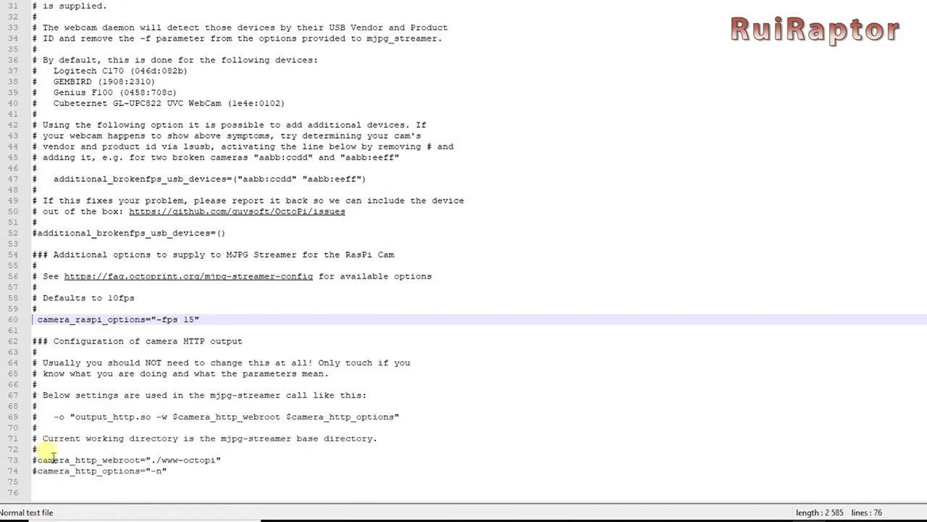
Uncomment lines 73 and 74 and delete -n from camera_http_options.
click(36, 460)
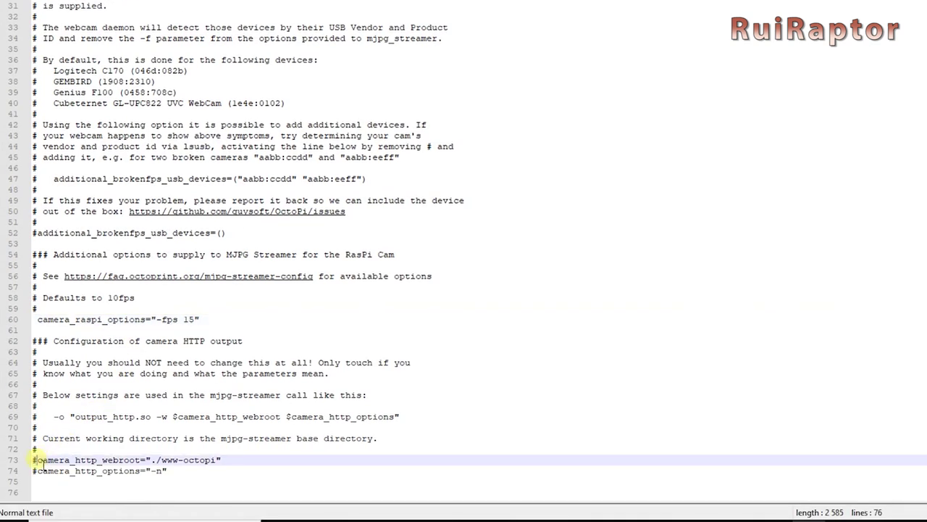
click(39, 462)
key(Delete)
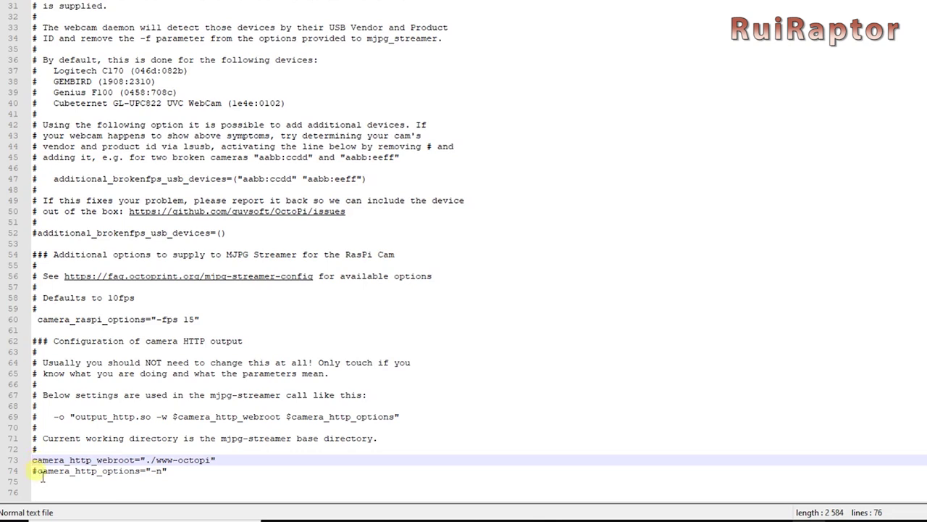
click(35, 470)
key(Delete)
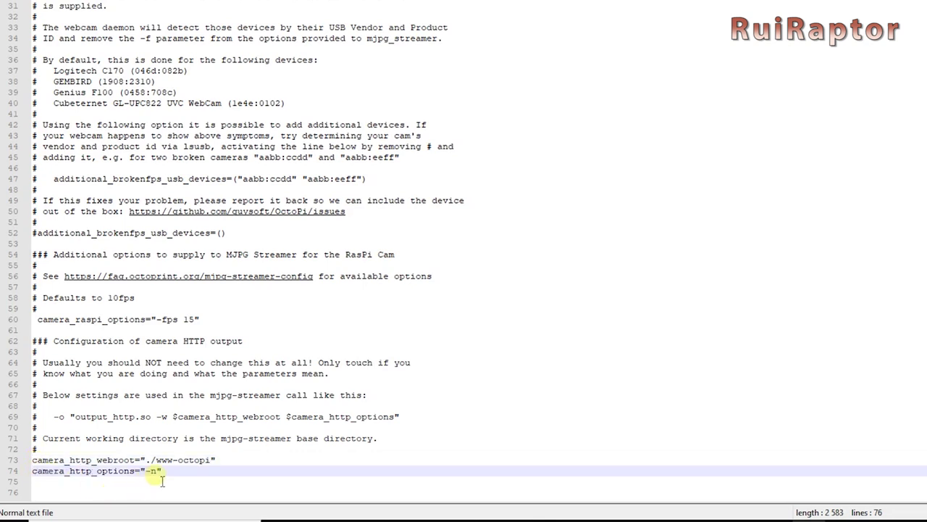
drag(158, 471, 145, 471)
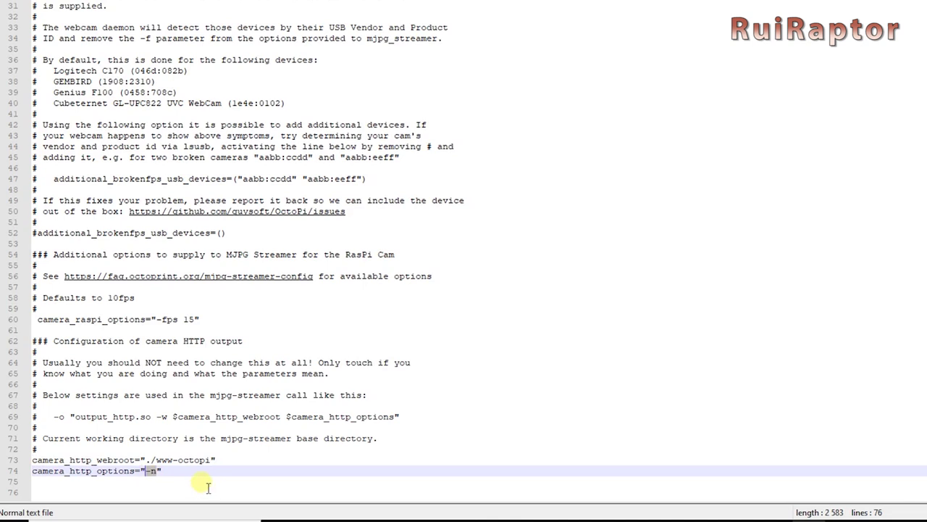
key(Delete)
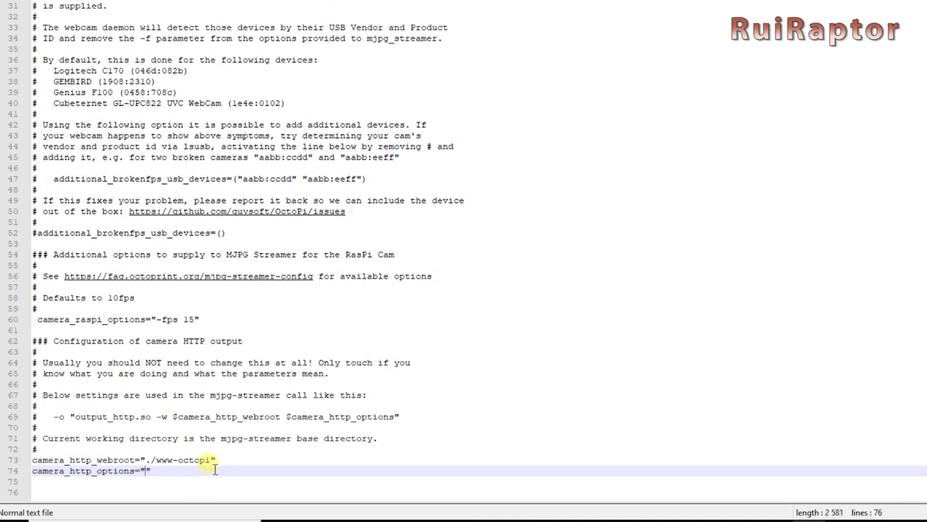
Remove -octopi from the webroot path so camera_http_webroot reads "./www".
click(204, 462)
double_click(204, 461)
shift+click(173, 461)
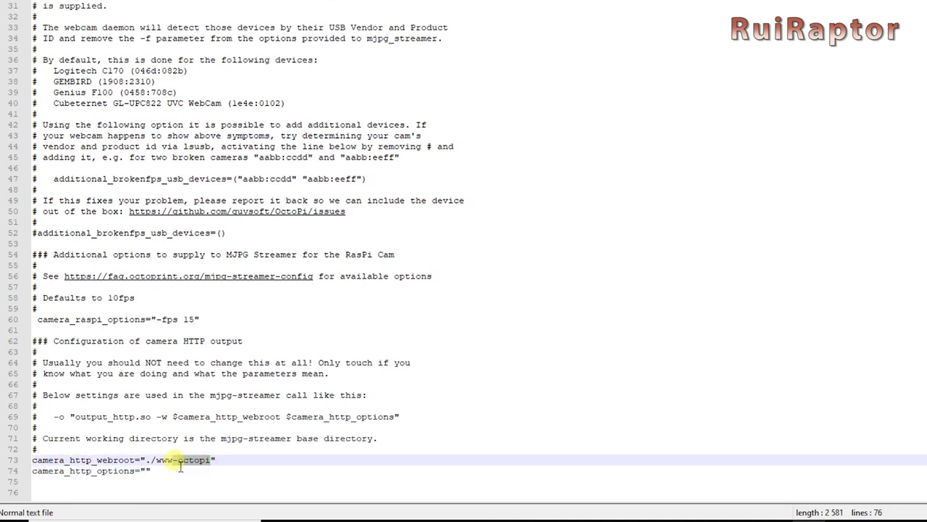
key(Delete)
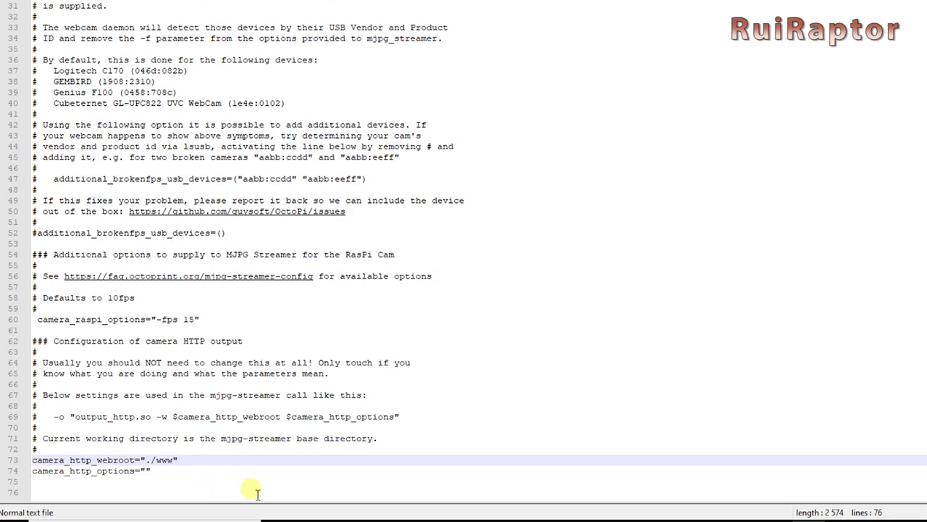
key(Down)
key(Down)
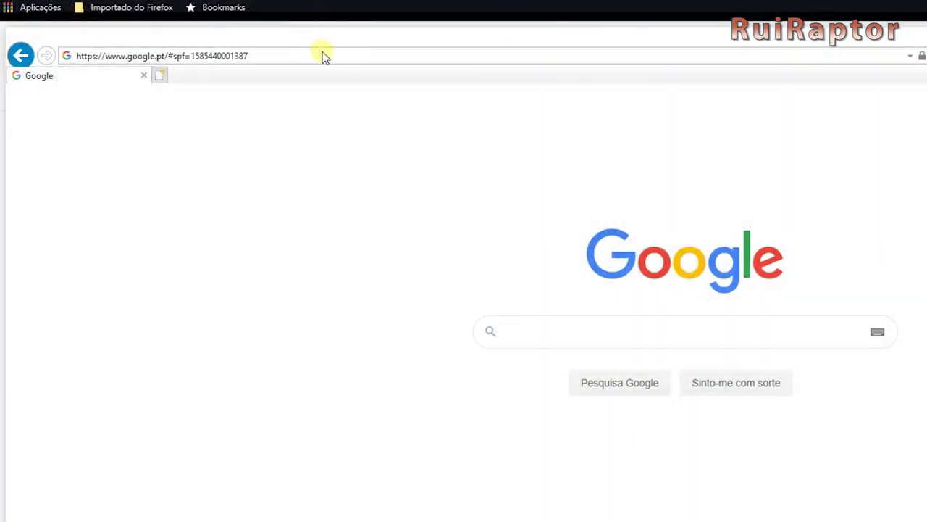
Go to octopi.local in the Internet Explorer address bar.
click(325, 56)
text(oc)
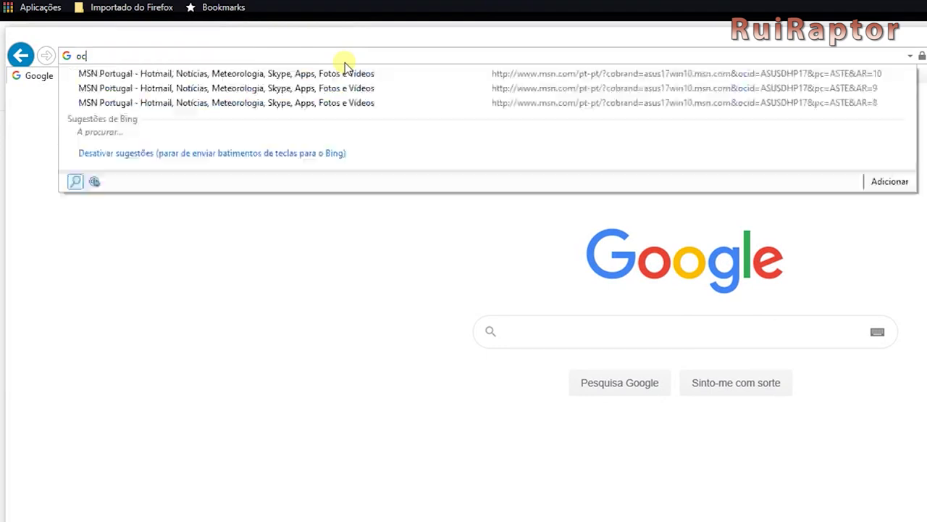
text(topi.local)
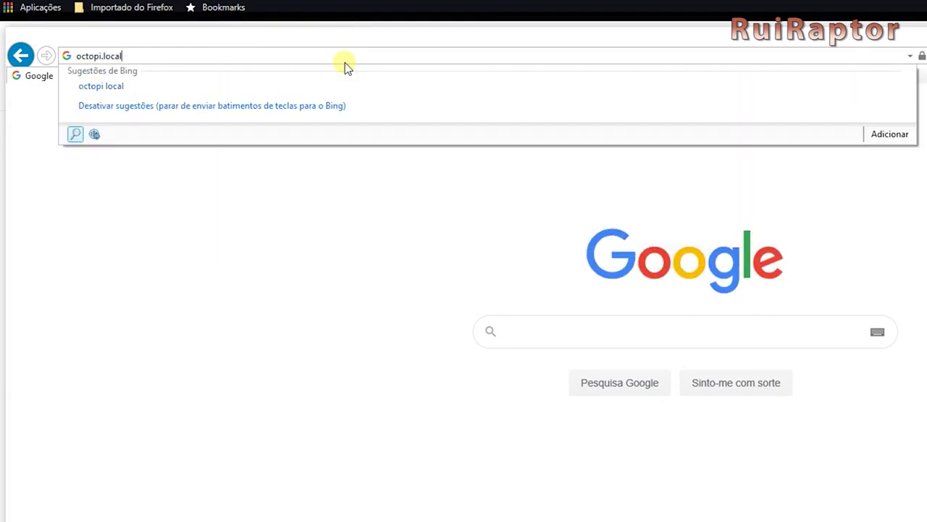
key(Return)
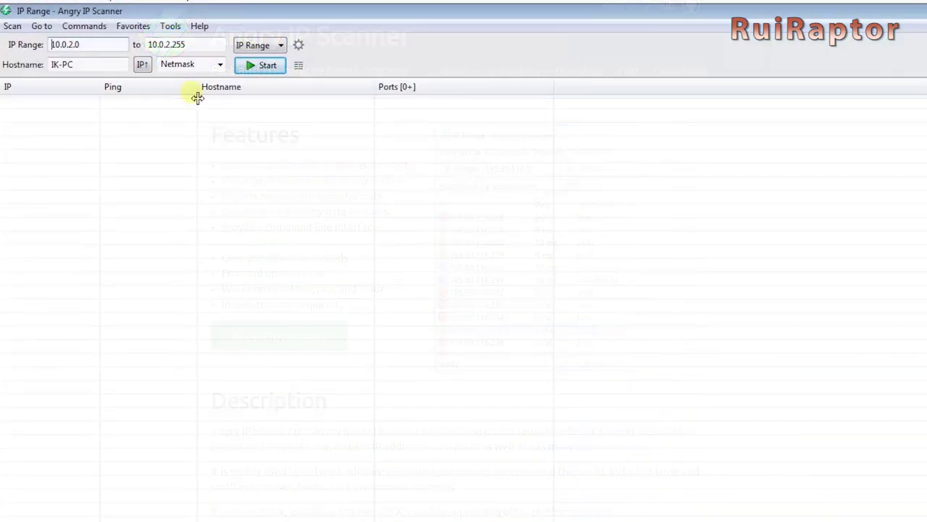
Scan IP range 192.168.1.1 to 192.168.1.20, revealing octopi.home at 192.168.1.2.
drag(120, 46, 45, 48)
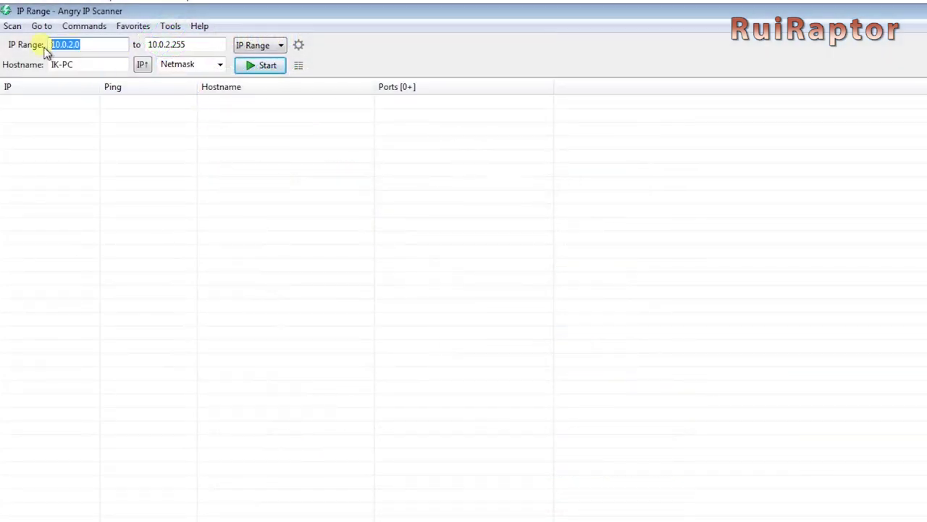
text(19)
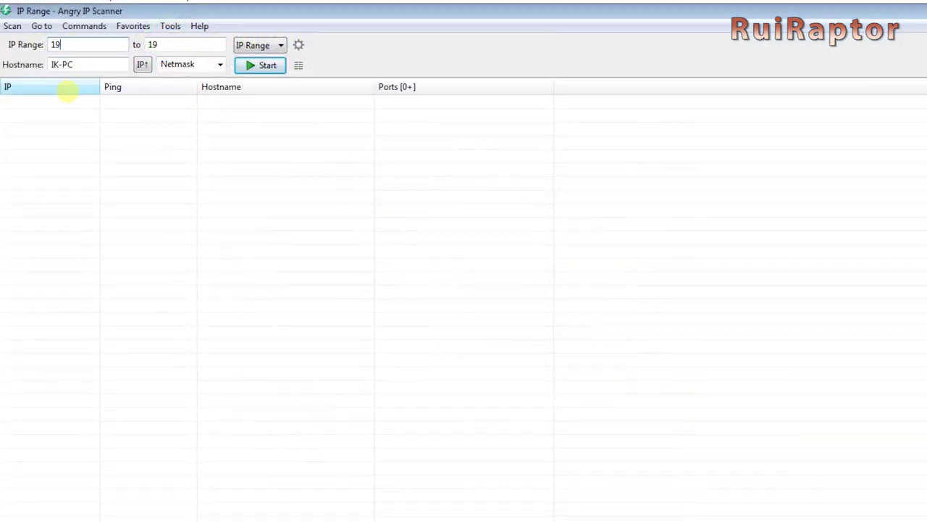
text(2.168.1.1)
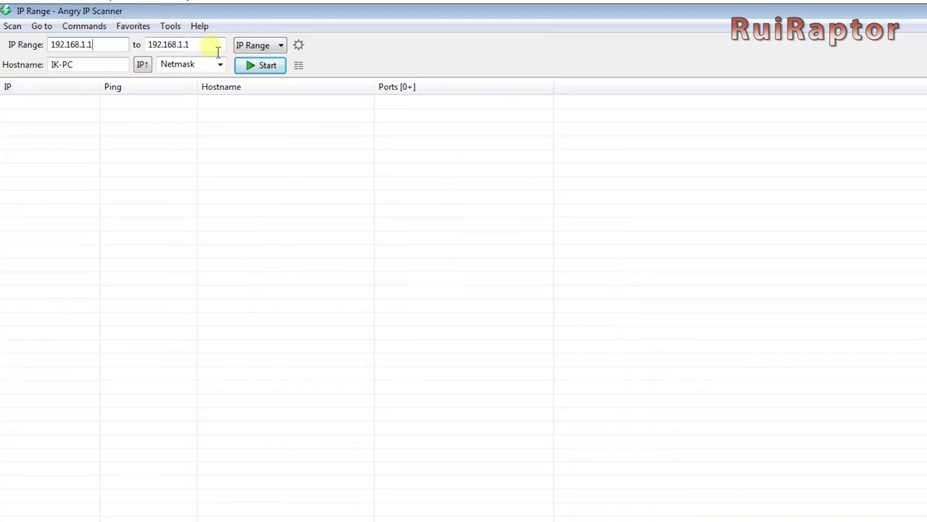
click(218, 49)
text(20)
click(273, 70)
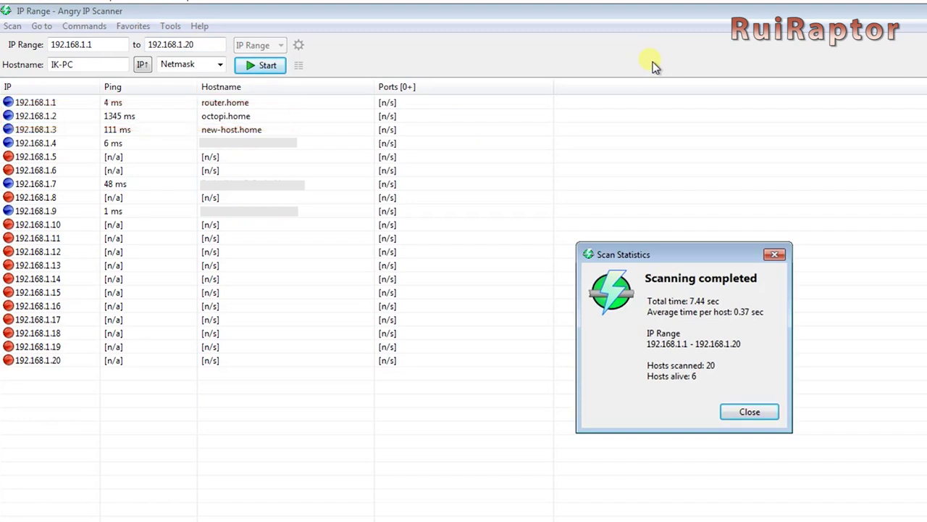
Load OctoPrint at 192.168.1.2 and move past the setup wizard's welcome page.
click(418, 34)
text(1)
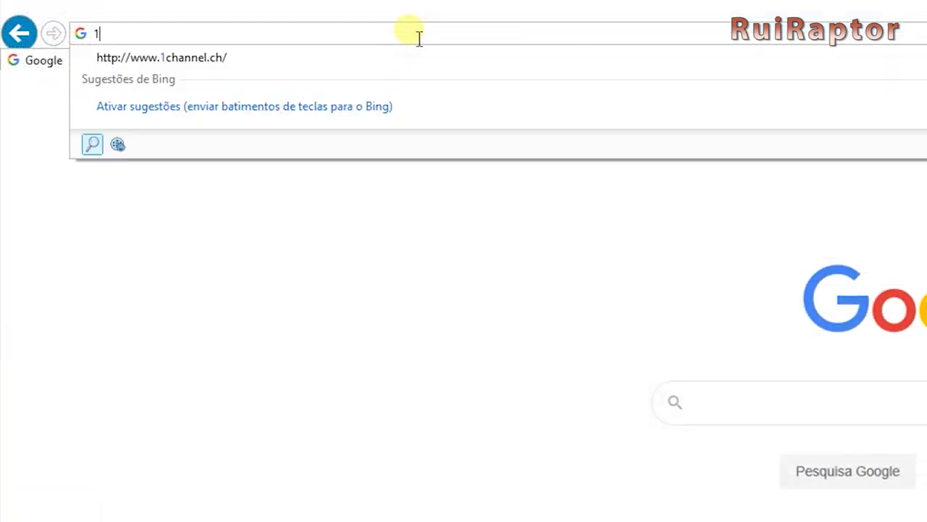
text(92.168.)
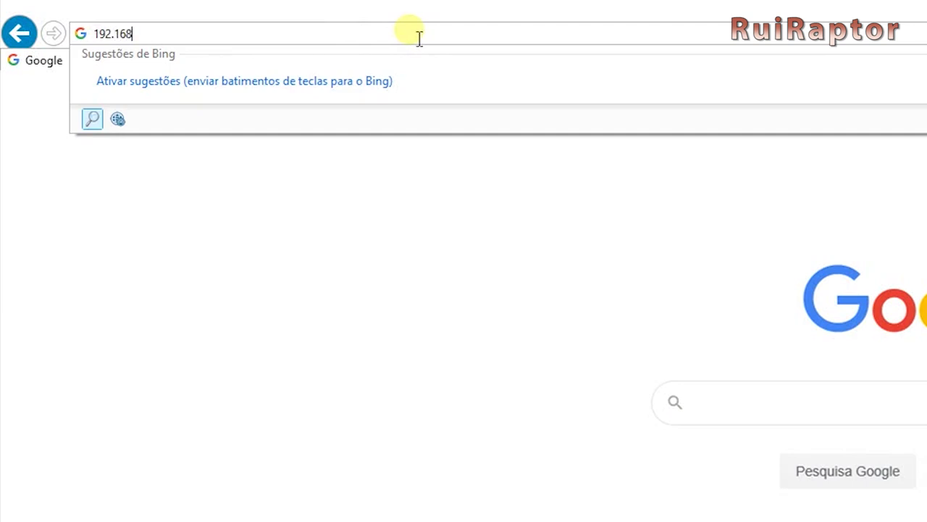
text(1.2)
key(Return)
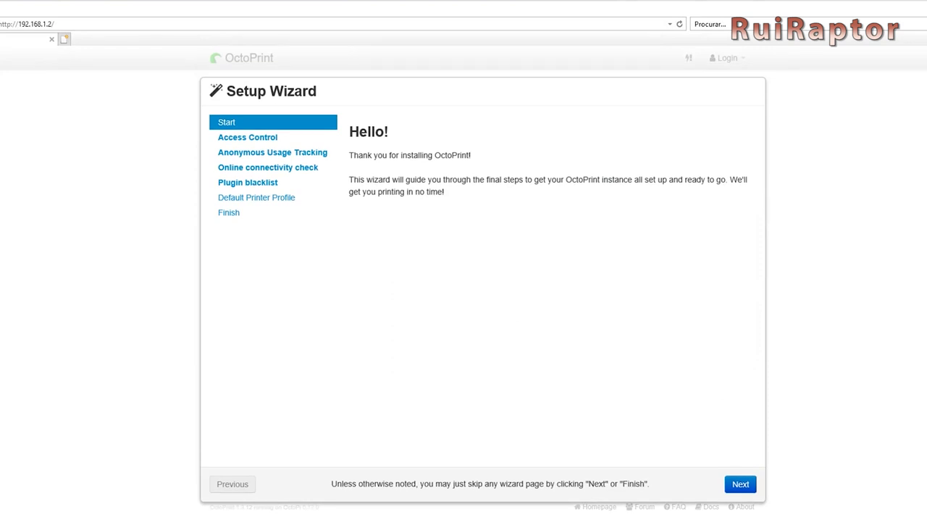
click(741, 485)
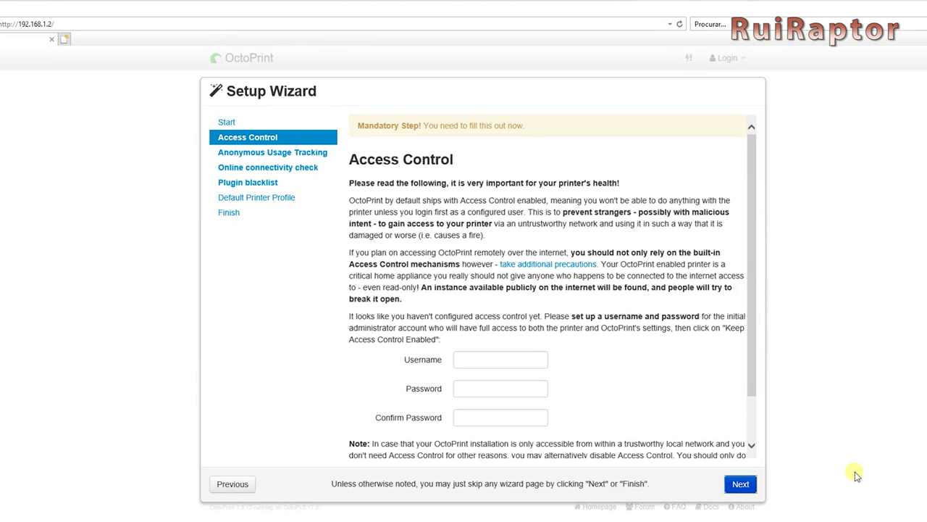
Create the admin account with its username and a confirmed password, keeping access control enabled.
click(482, 360)
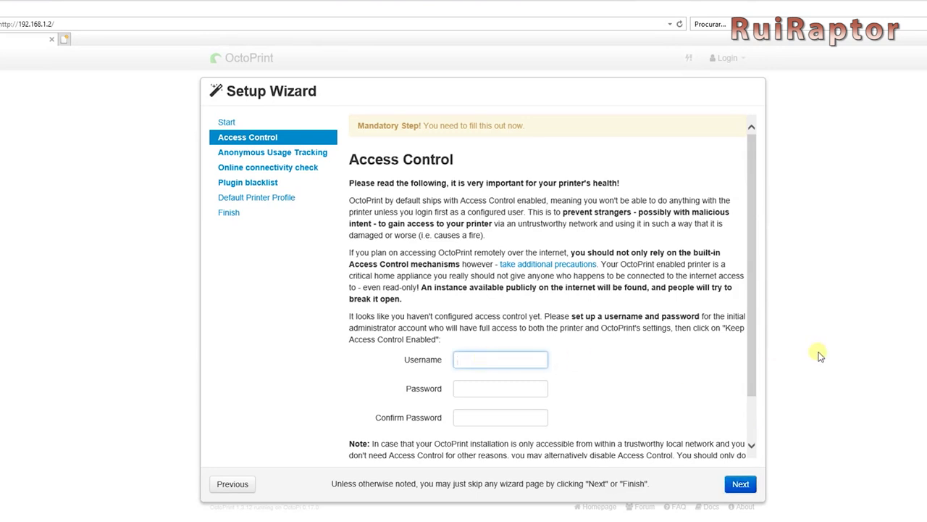
text(RuiRaptor)
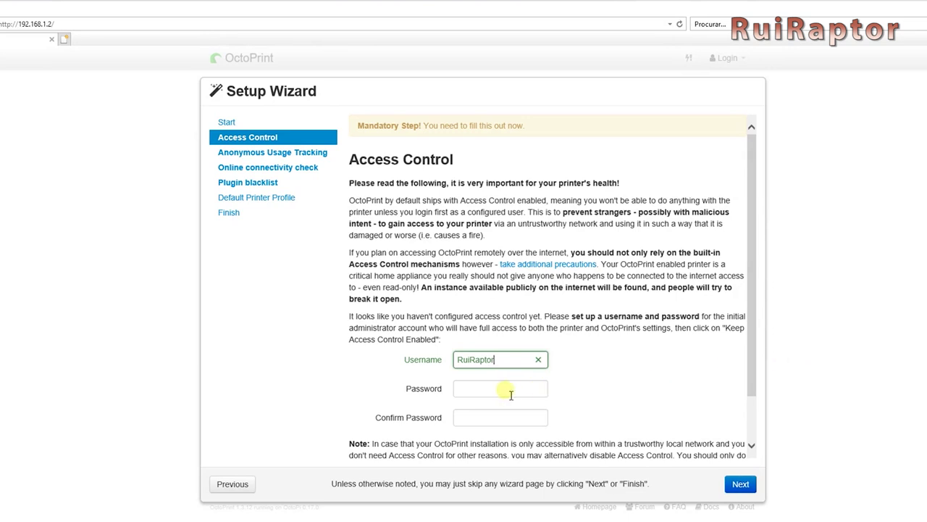
click(510, 394)
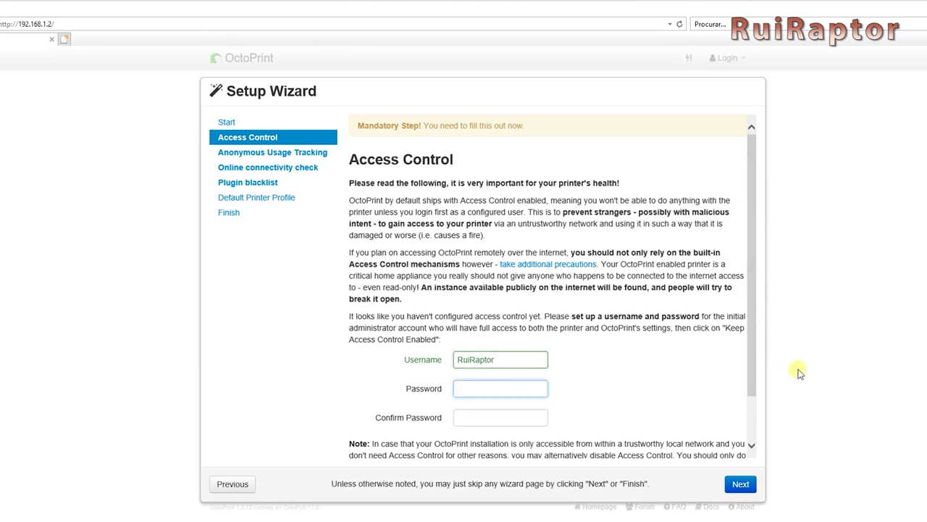
text(******)
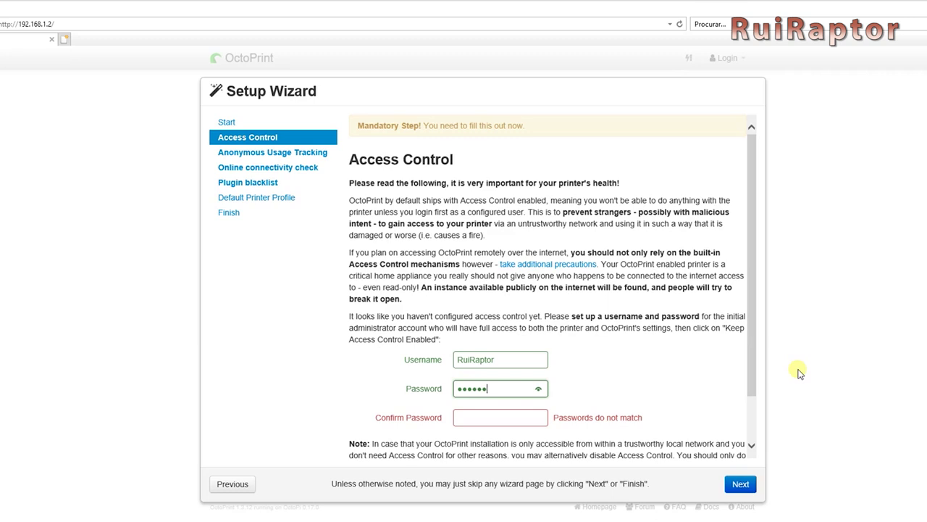
text(**)
key(Tab)
text(*********)
triple_click(755, 387)
drag(755, 388, 751, 439)
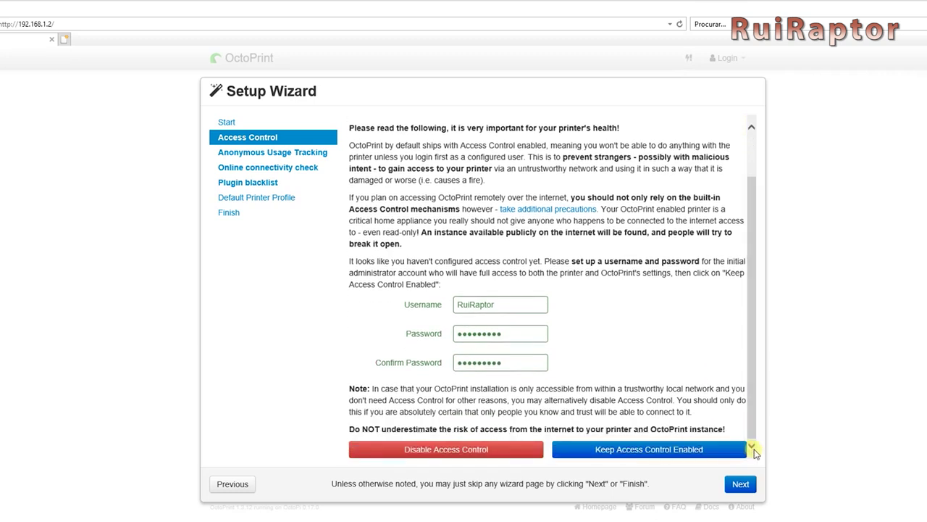
click(661, 454)
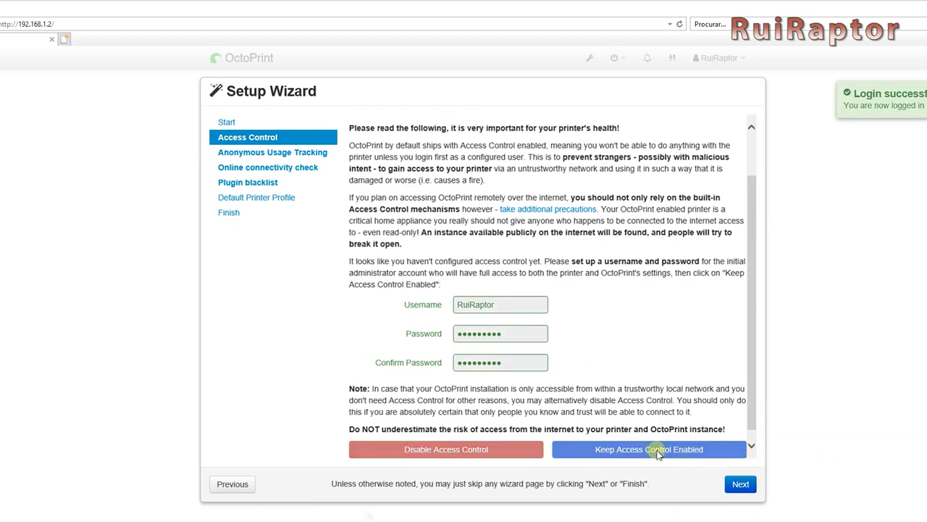
Skip past usage tracking and enable the online connectivity check.
click(743, 487)
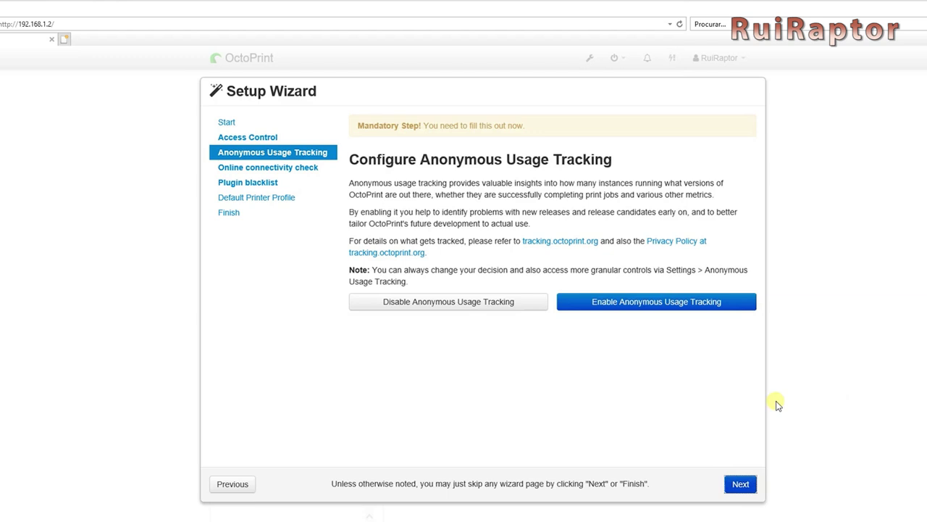
click(749, 484)
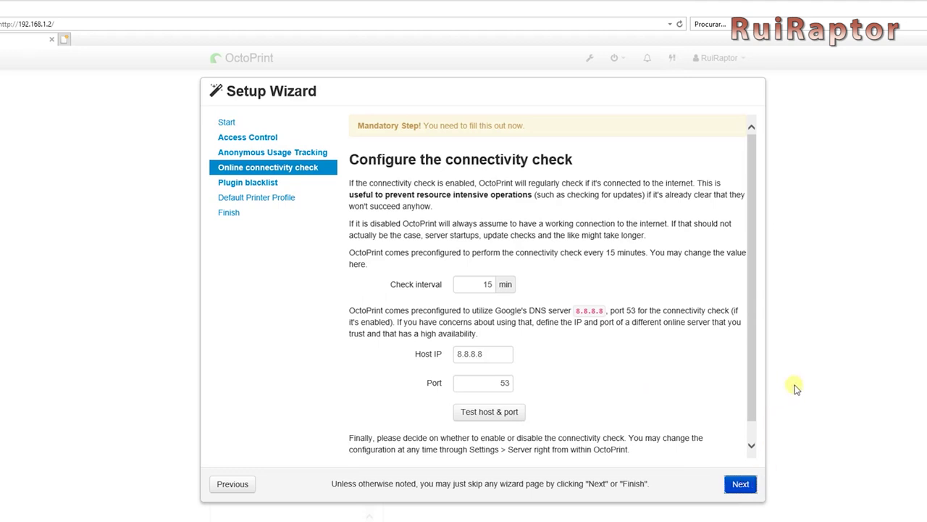
scroll(756, 377, down, 1)
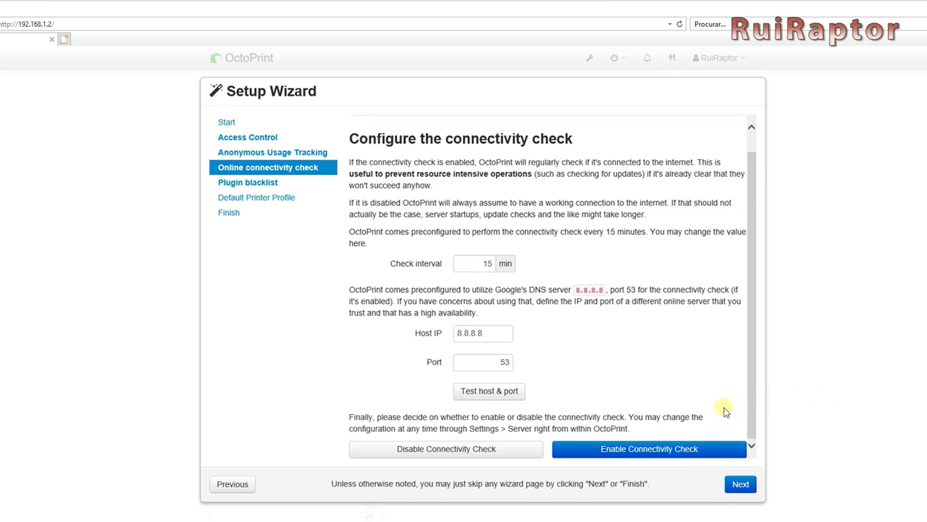
click(676, 450)
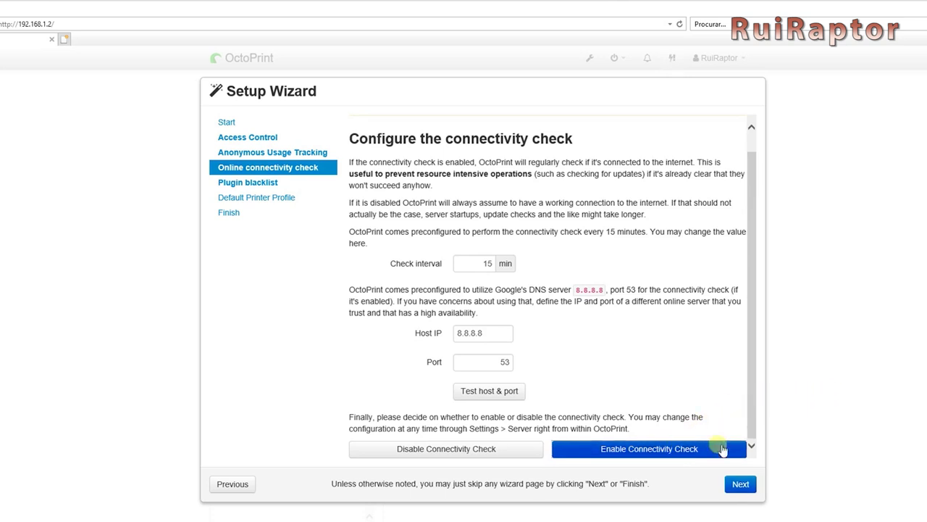
Enable plugin blacklist processing and continue to printer profile setup.
click(742, 487)
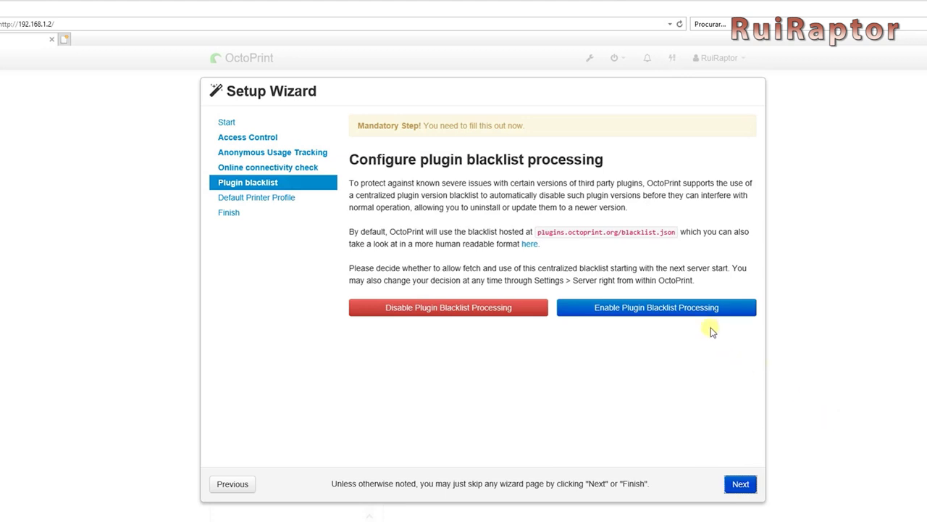
click(648, 308)
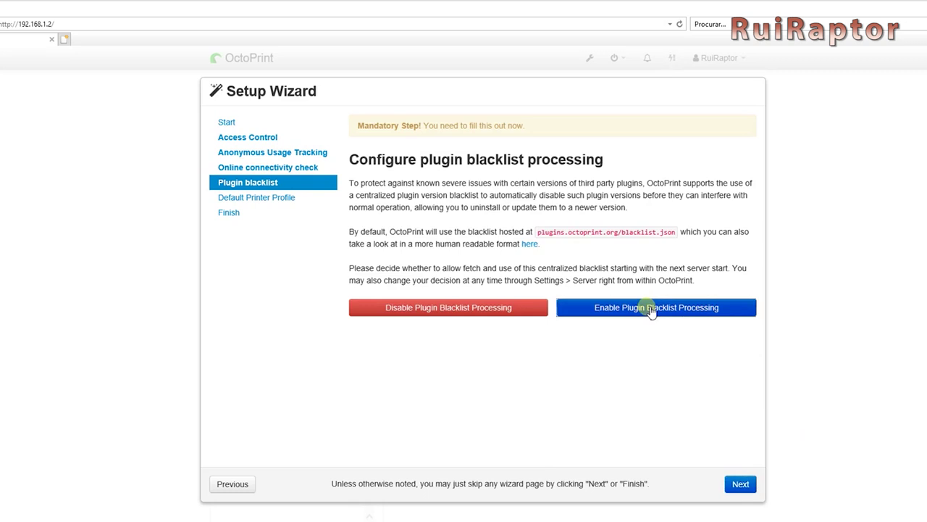
click(740, 484)
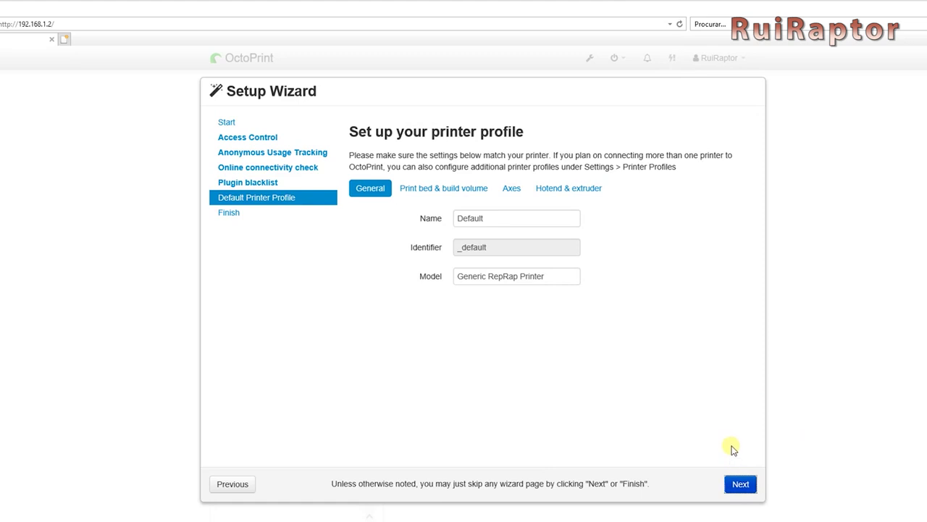
Rename the printer profile from Default to 'Tevo Tarantula Pro'.
click(507, 219)
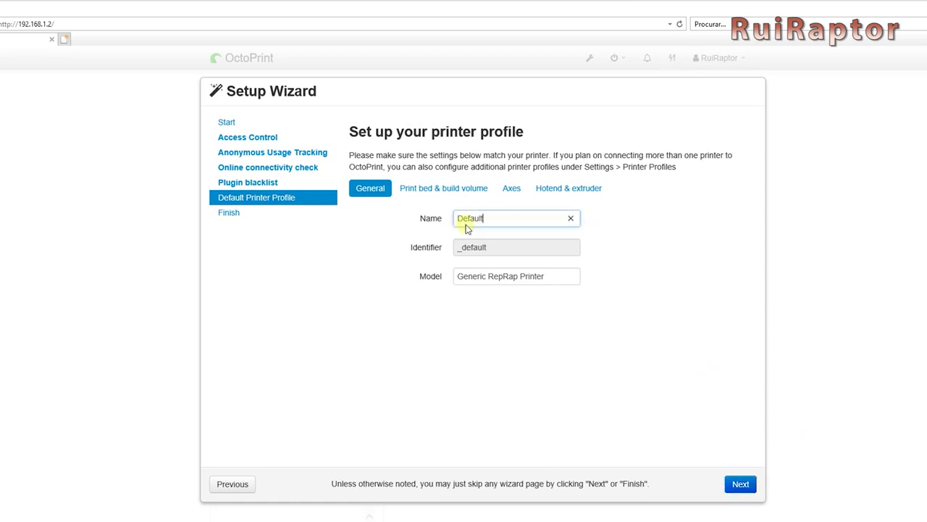
double_click(467, 222)
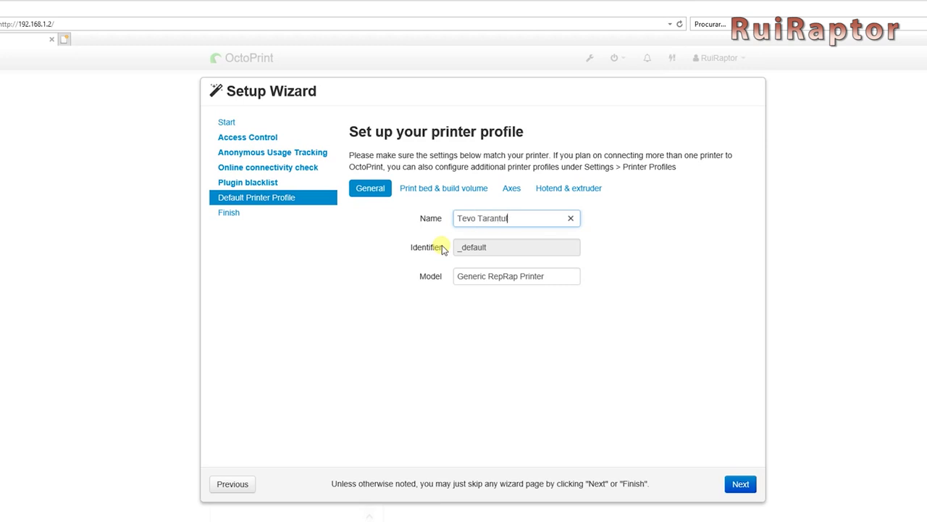
text(Tevo Tarantula Pro)
click(525, 316)
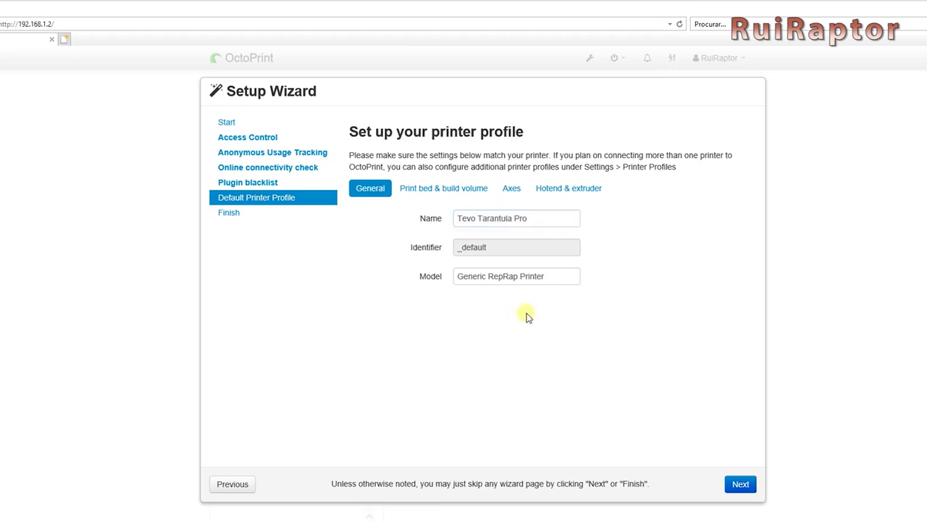
Set the print bed and build volume width, depth and height to 240 mm.
click(430, 189)
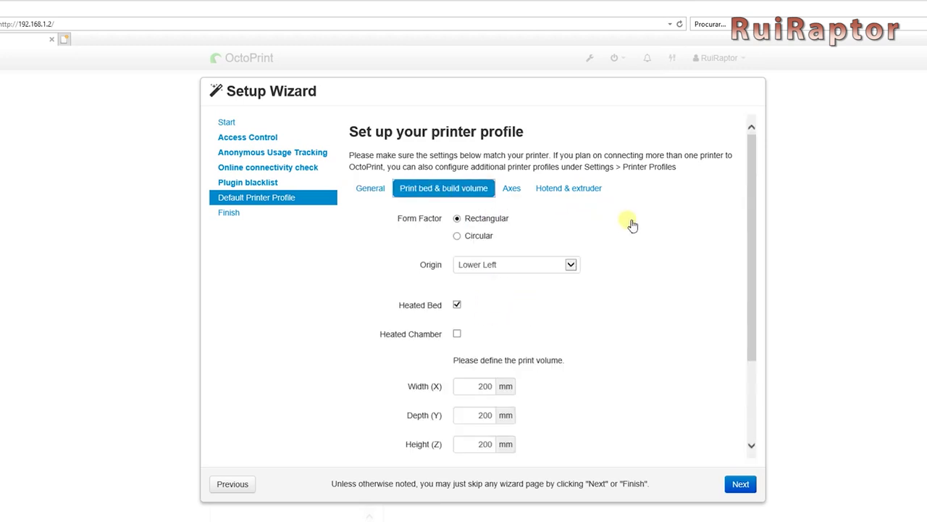
drag(753, 252, 757, 344)
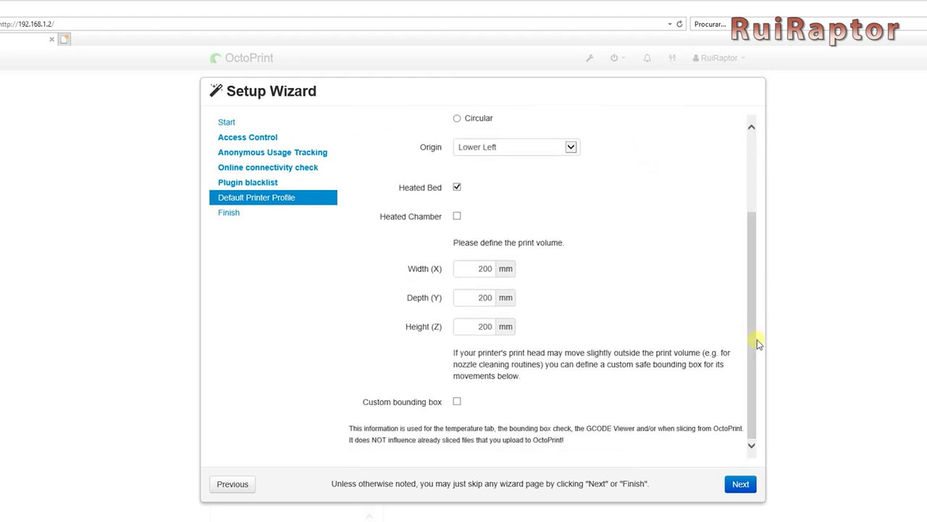
double_click(484, 269)
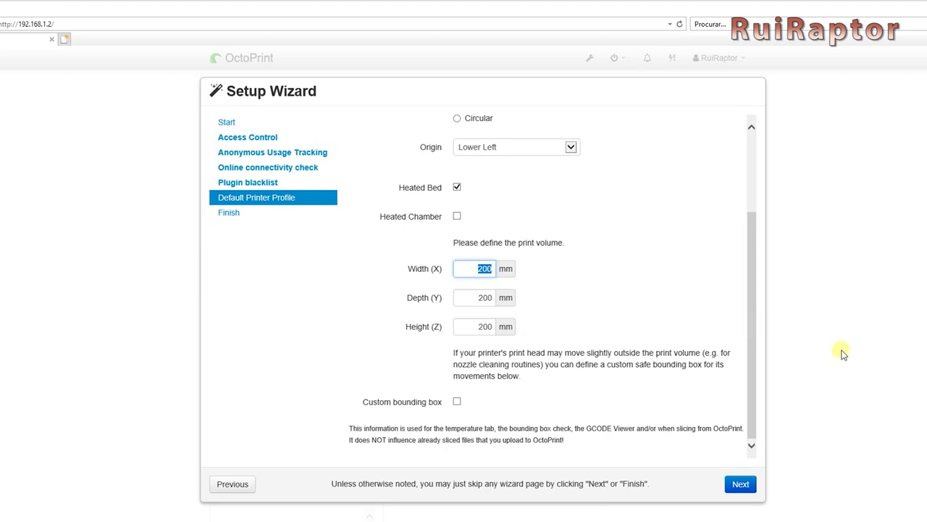
double_click(483, 299)
text(240)
double_click(484, 327)
text(240)
drag(751, 428, 721, 247)
Review the Axes and Hotend settings, then finish the printer profile step.
click(522, 191)
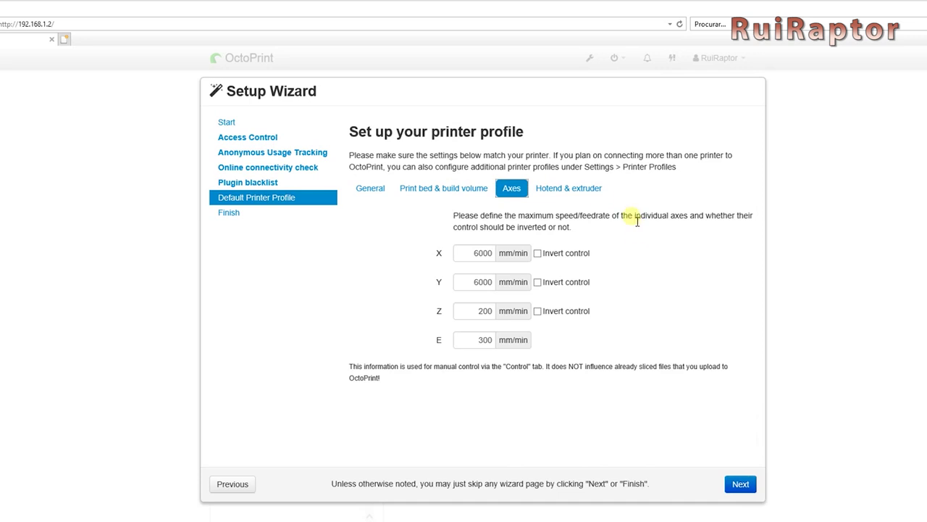
click(591, 191)
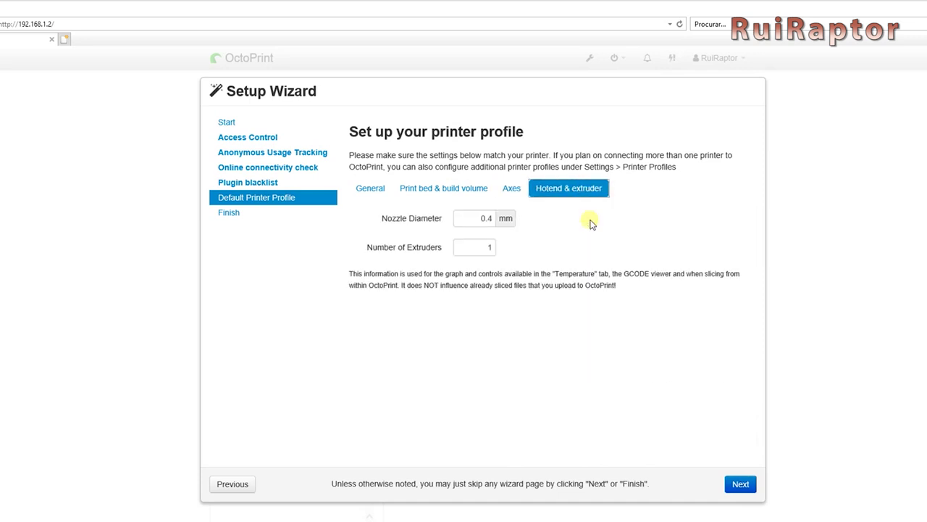
click(739, 483)
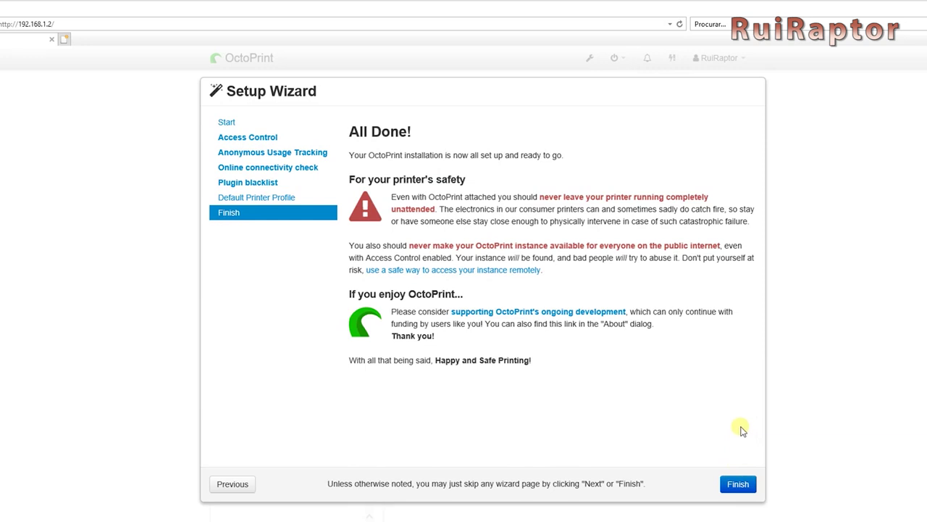
Close the wizard and connect to the printer with port and baudrate on AUTO.
click(738, 483)
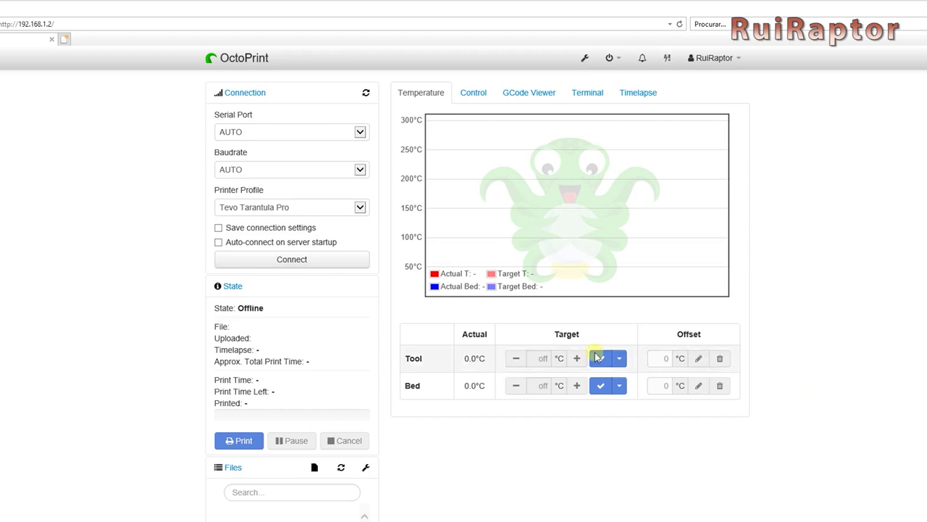
click(324, 265)
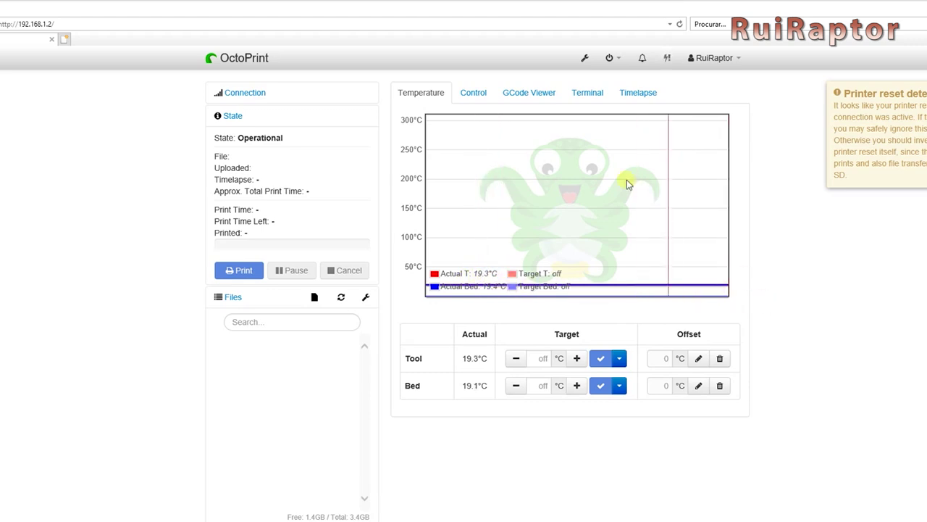
Look over the Control, GCode Viewer and Terminal tabs, ending on Timelapse settings.
click(478, 95)
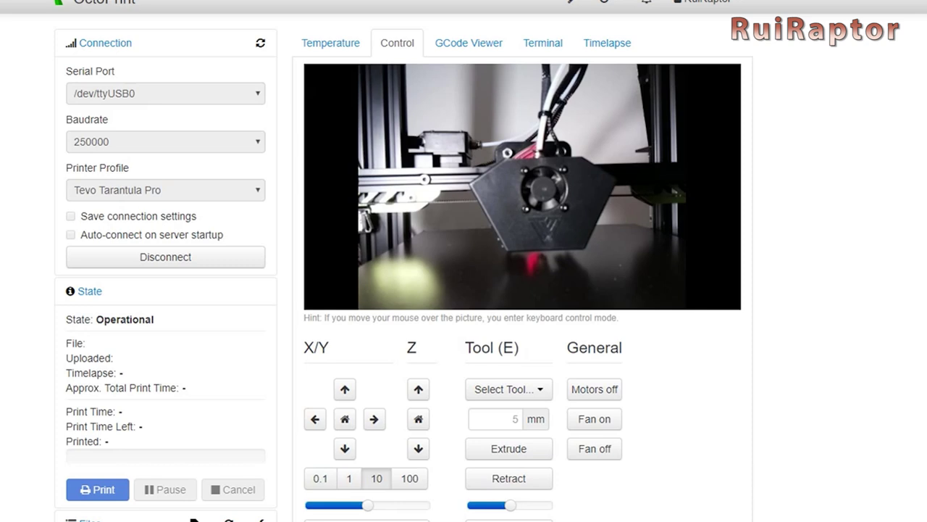
click(469, 42)
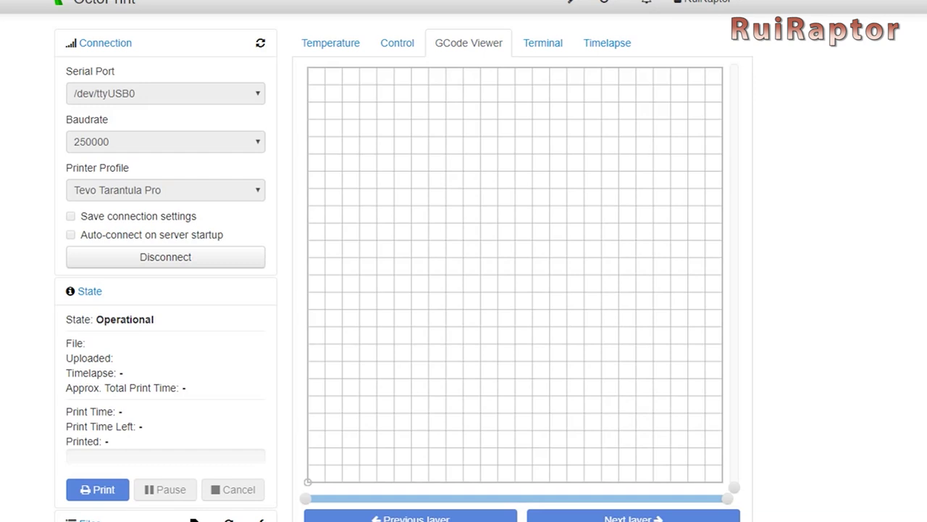
click(544, 45)
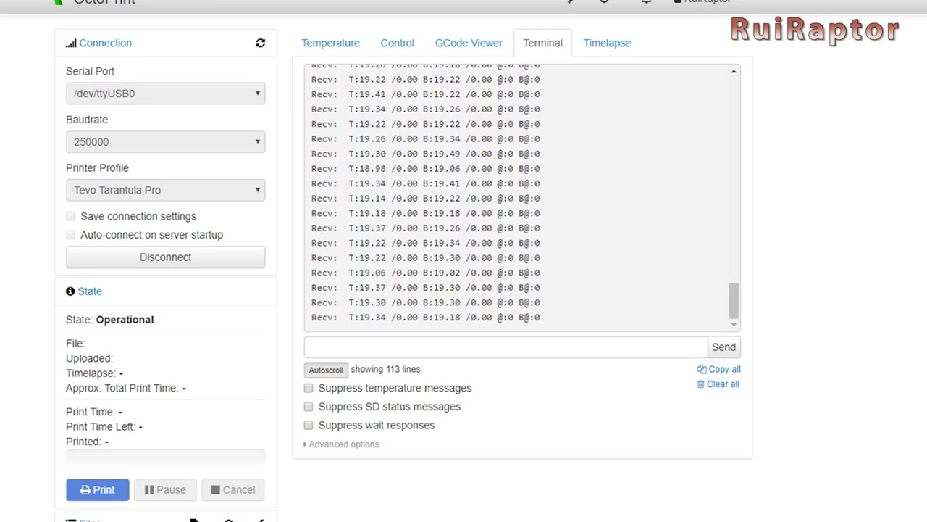
click(608, 42)
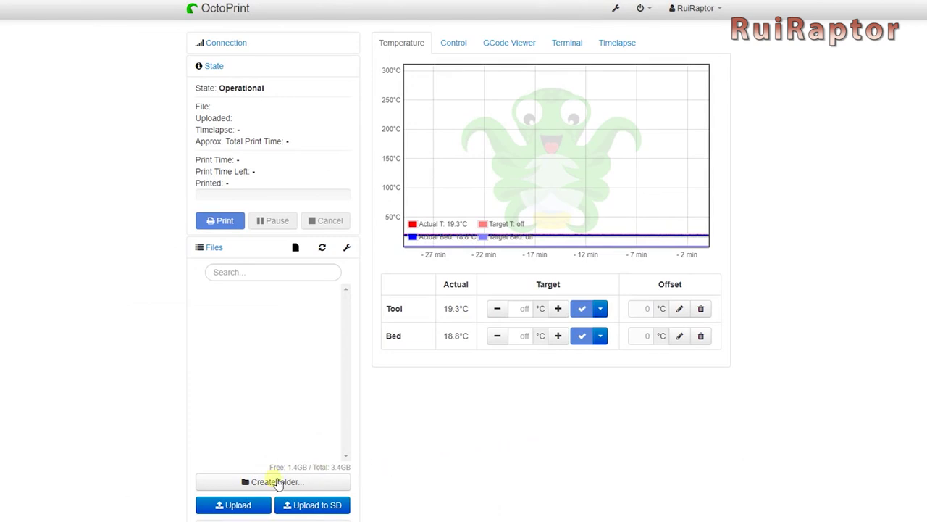
Upload Ripple_test.gcode and start printing it with Load and Print.
click(227, 503)
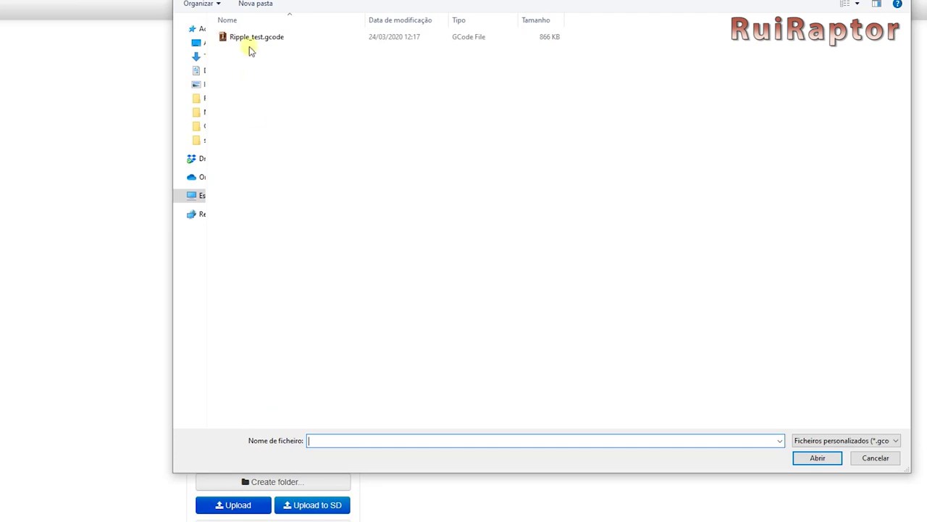
click(250, 40)
click(817, 458)
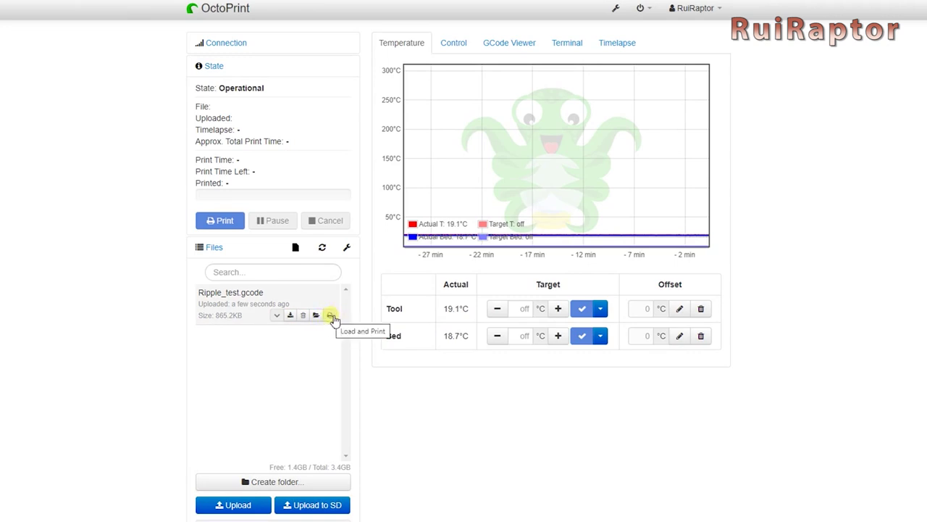
click(331, 316)
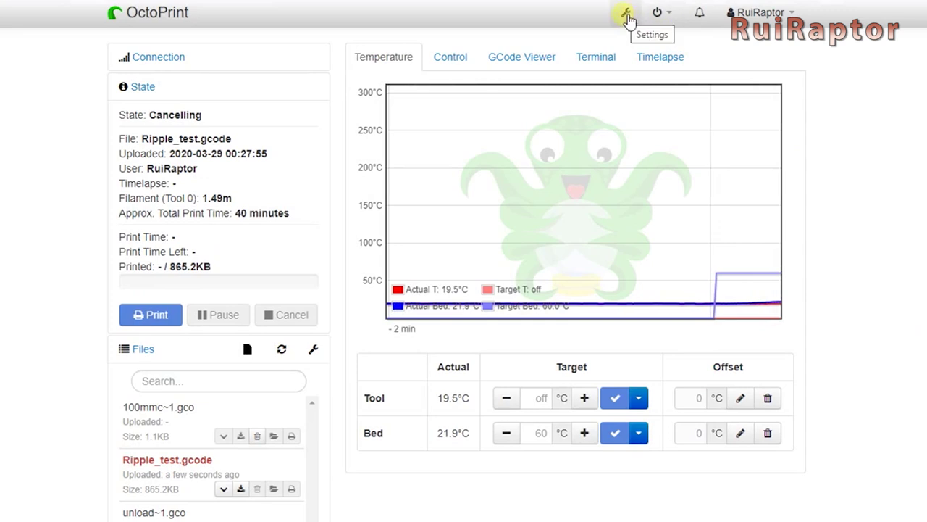
Go to Settings > Plugin Manager and open Get More... to browse the Plugin Repository.
click(626, 14)
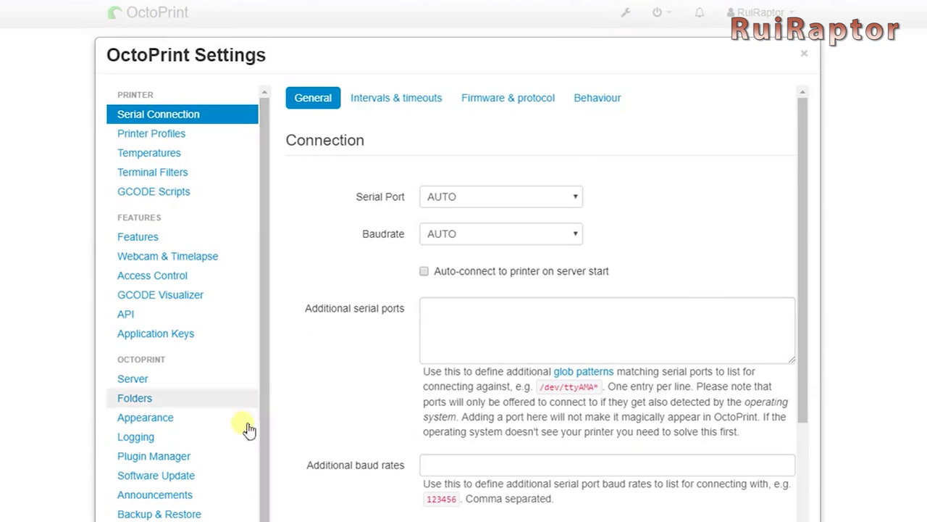
click(154, 456)
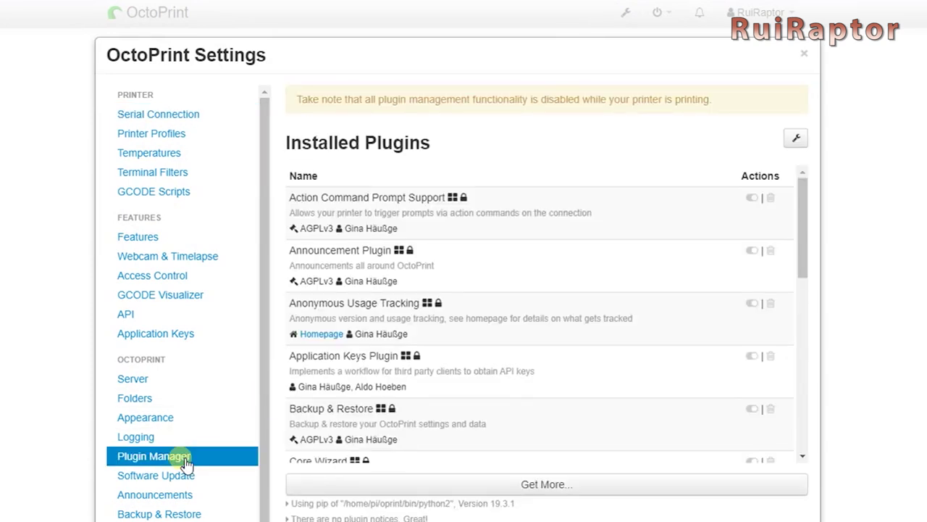
click(551, 484)
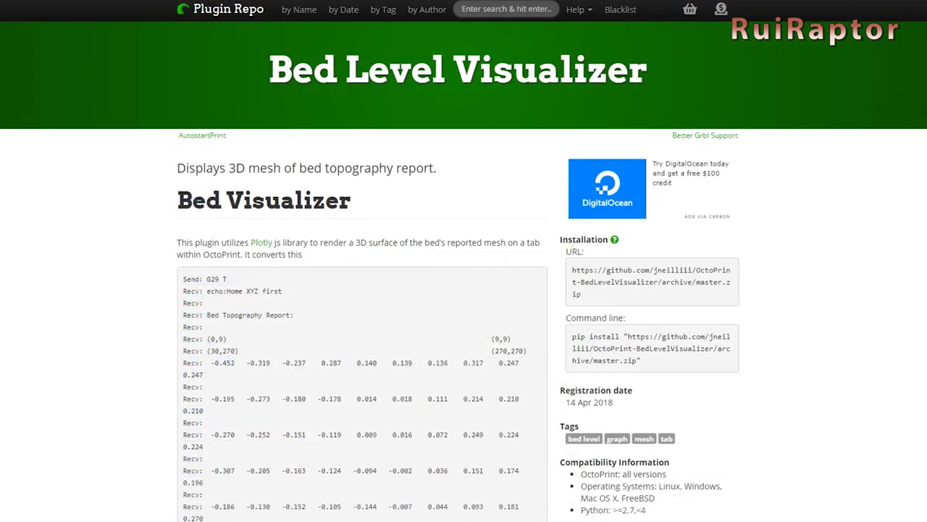
Scroll down through the Bed Level Visualizer plugin page.
scroll(464, 261, down, 5)
scroll(464, 261, down, 5)
scroll(464, 261, down, 1)
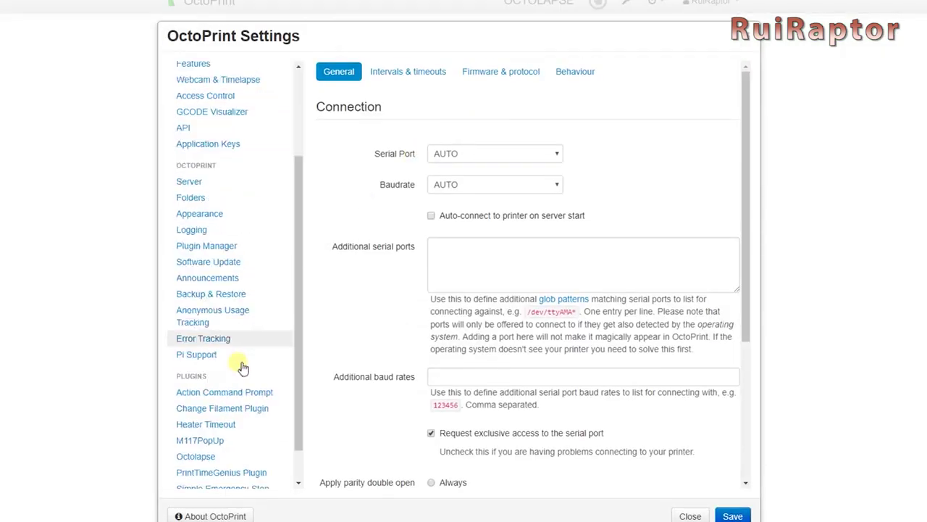
Add a Terminal Commands entry named 'Home' that sends G28, and save it.
scroll(232, 420, down, 1)
click(218, 464)
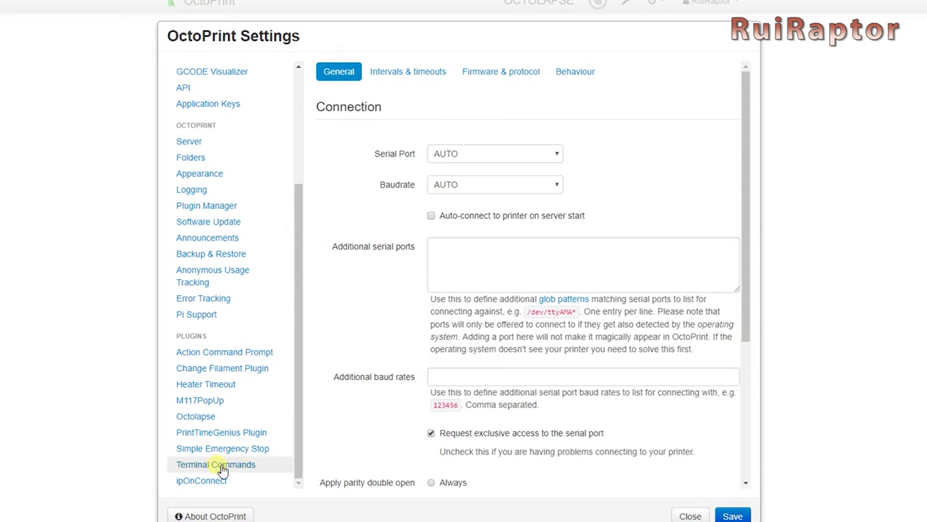
click(697, 134)
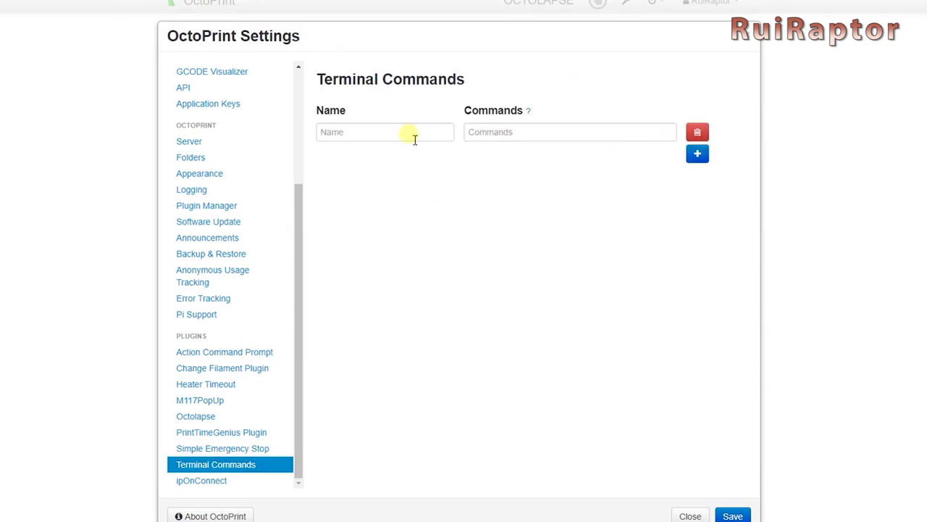
click(414, 136)
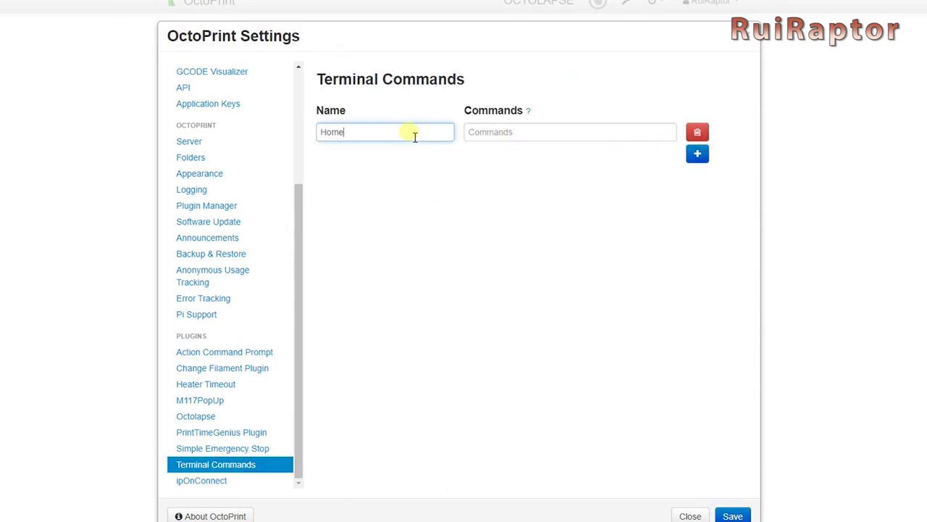
key(Tab)
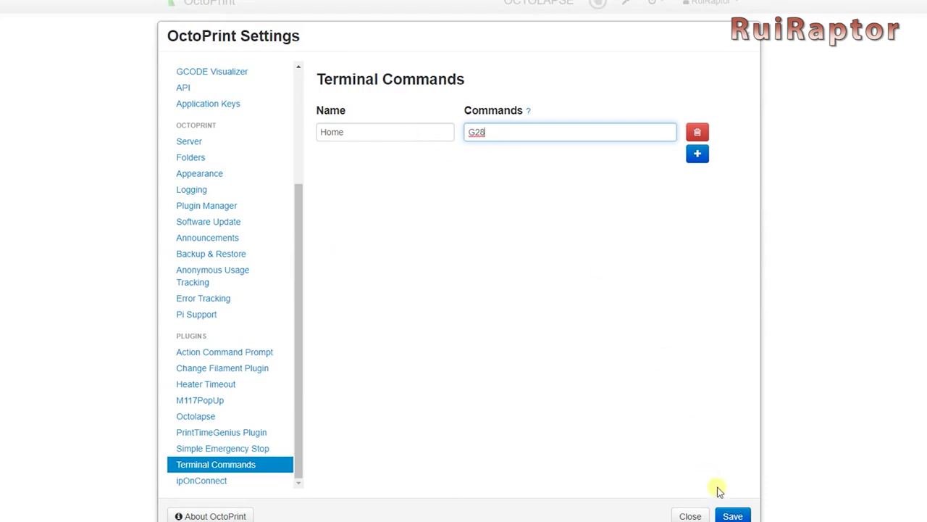
click(721, 515)
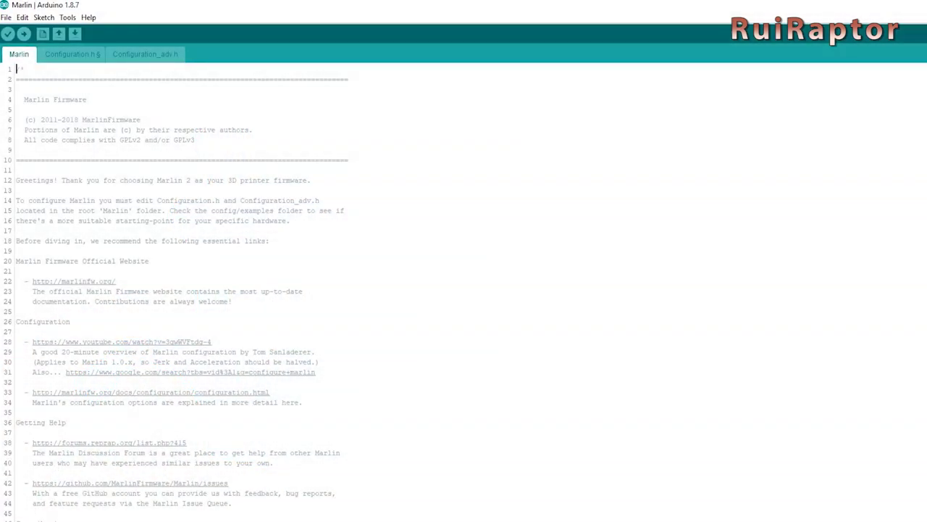
Search Configuration_adv.h for "serial" to reach MAX_CMD_SIZE 96 and TX_BUFFER_SIZE 0.
click(145, 53)
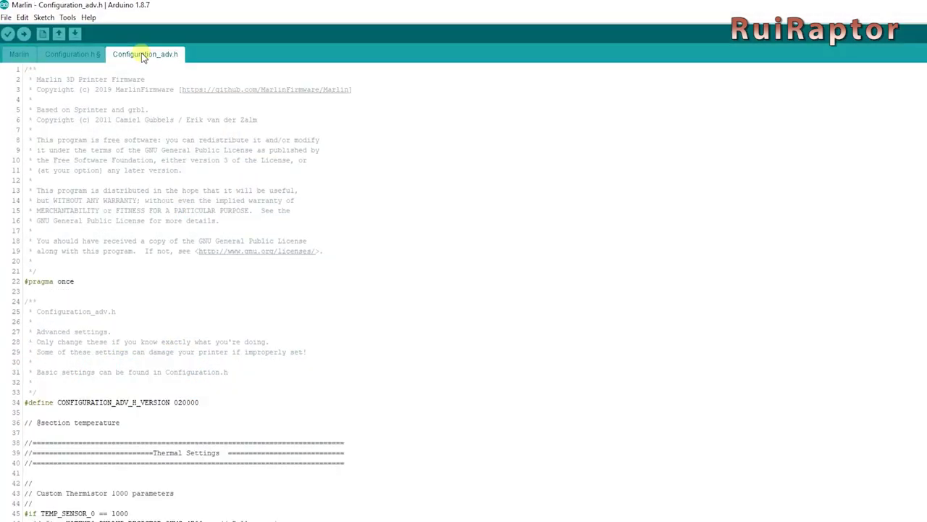
key(ctrl+f)
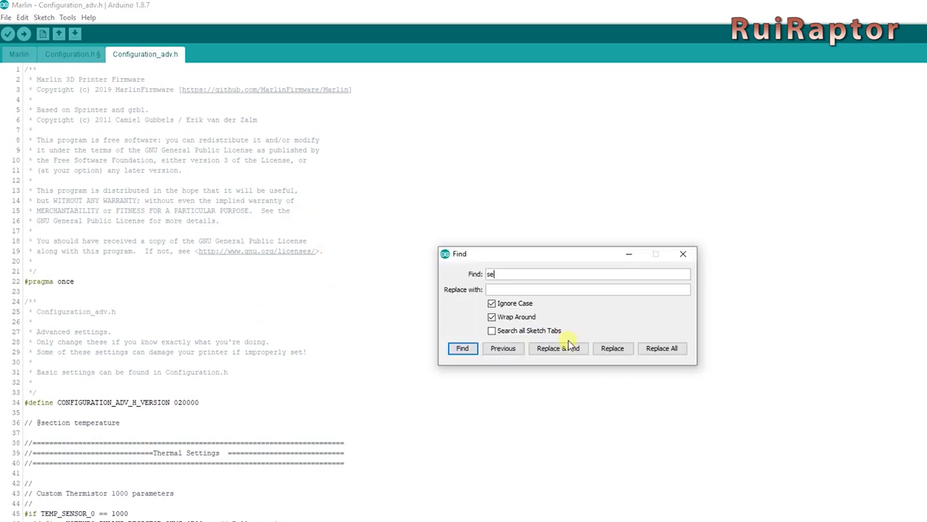
key(Return)
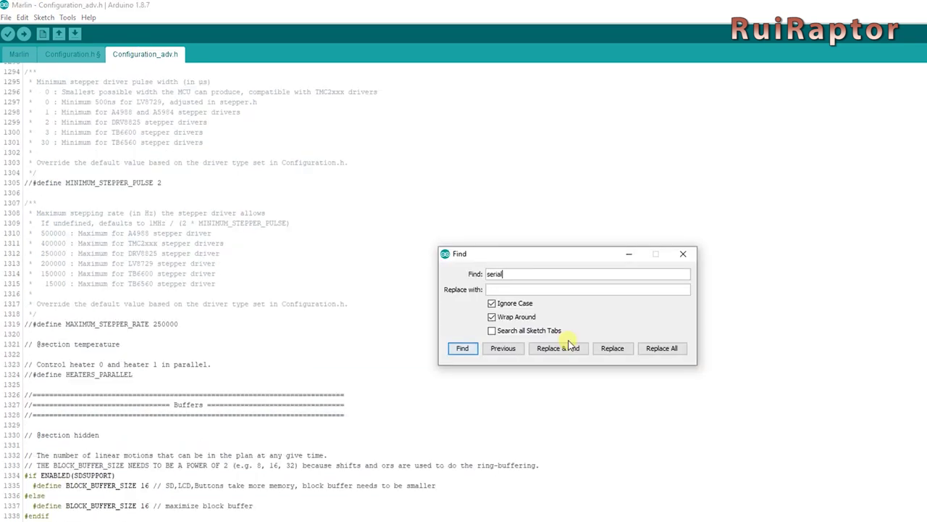
scroll(242, 395, down, 8)
click(265, 313)
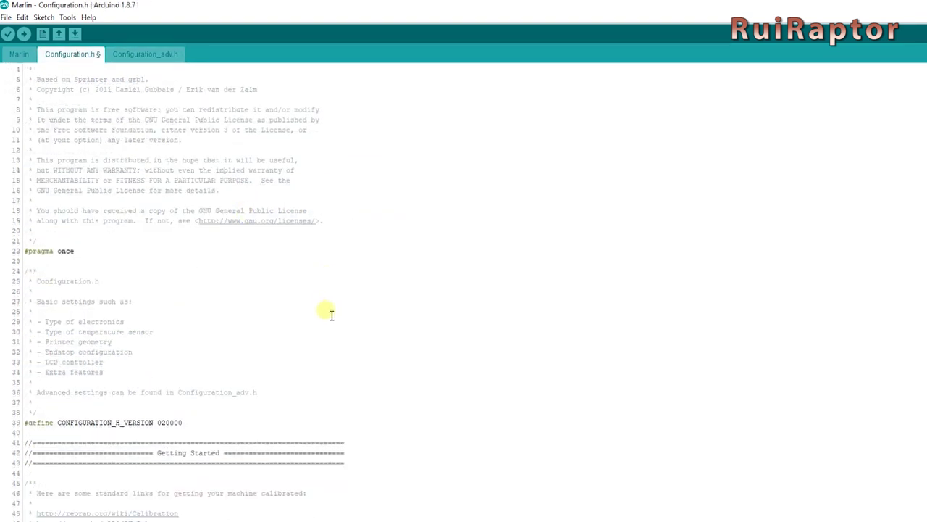
Change #define BAUDRATE in Configuration.h from 115200 to 250000.
scroll(331, 314, down, 19)
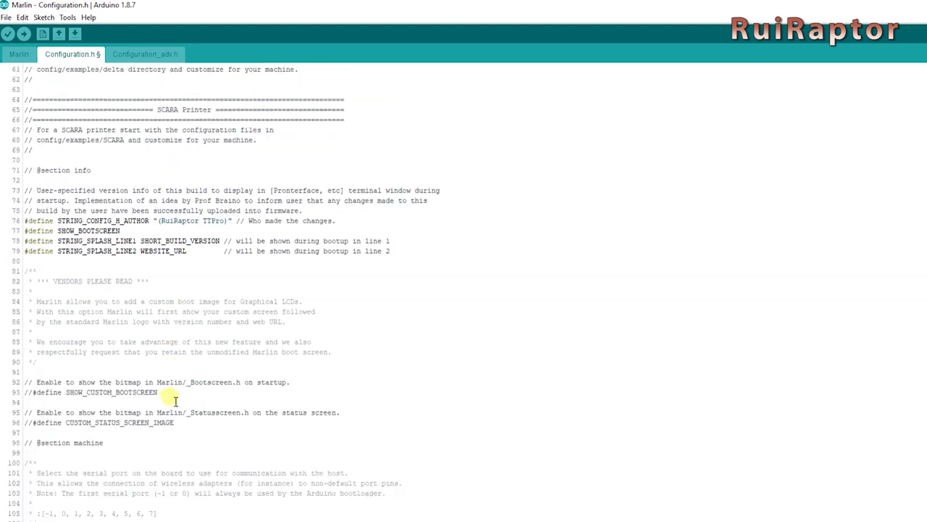
scroll(172, 403, down, 13)
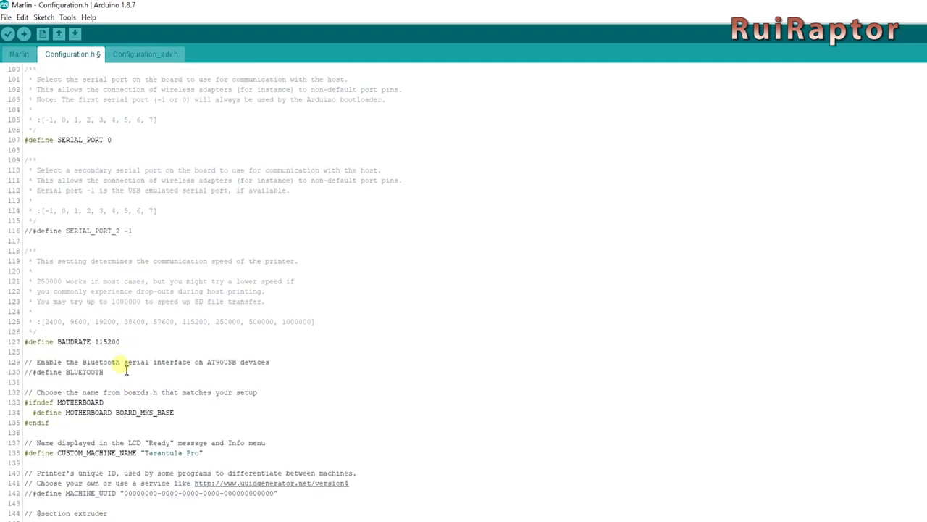
double_click(100, 344)
text(250000)
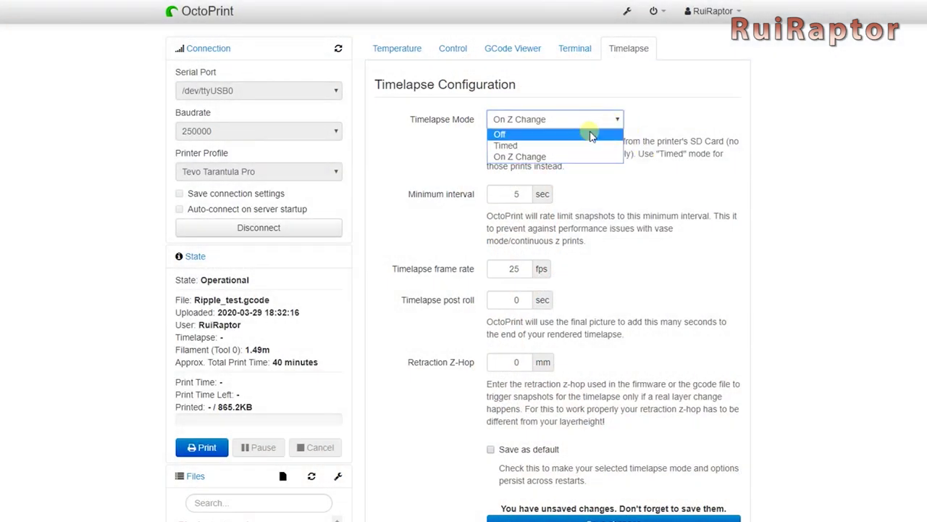
Switch the Timelapse Mode to Off and save the timelapse configuration.
click(591, 136)
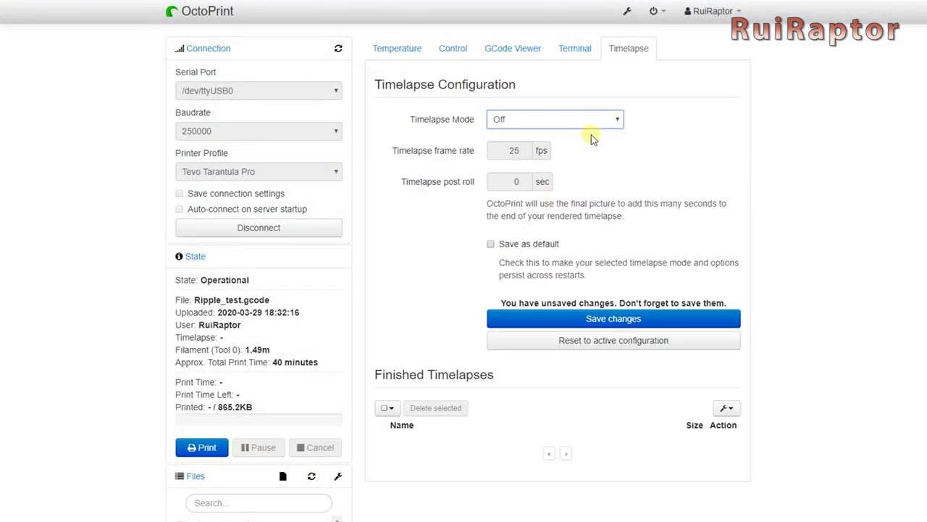
click(601, 319)
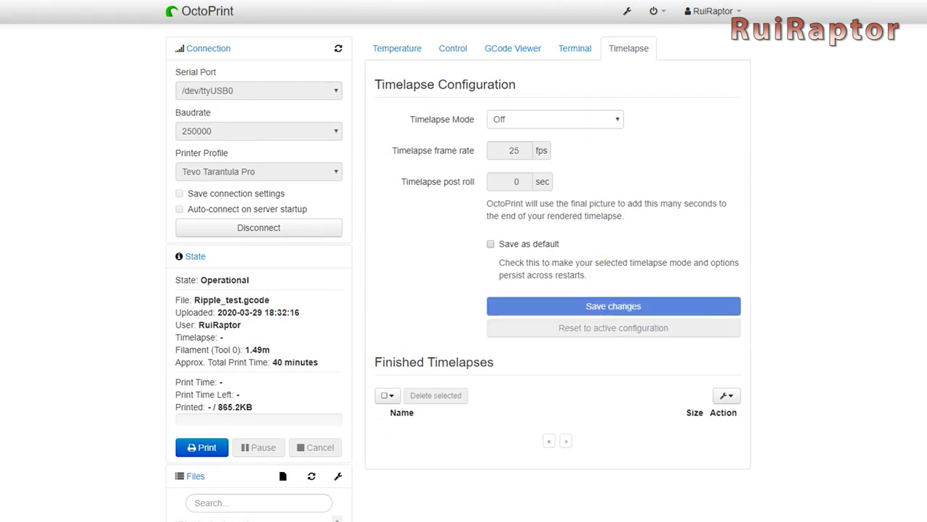